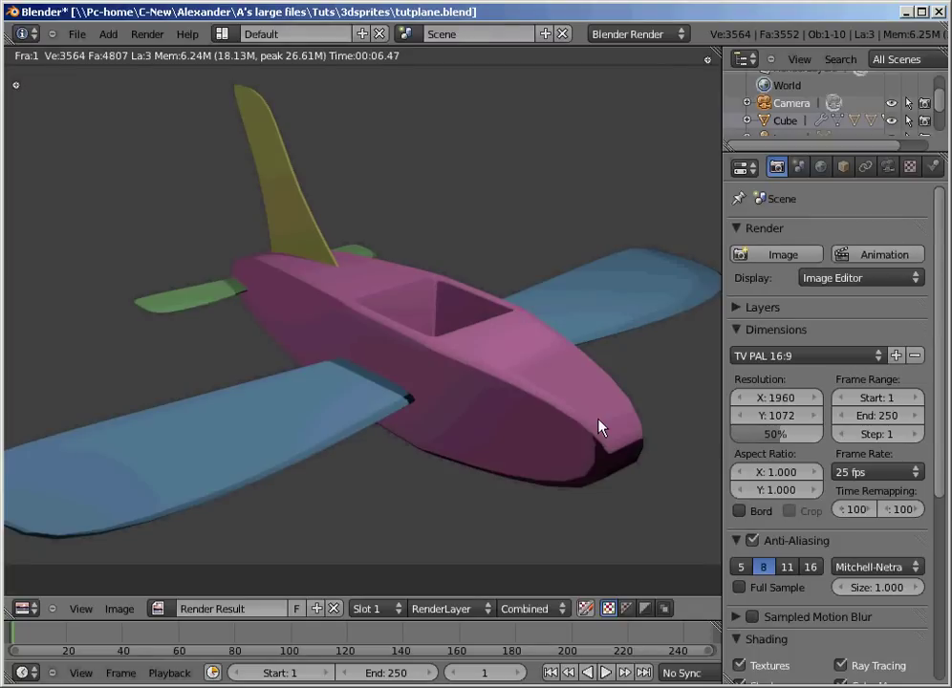
Step: Pan the rendered plane image across the Render Result view
middle_click_drag(453, 428, 478, 414)
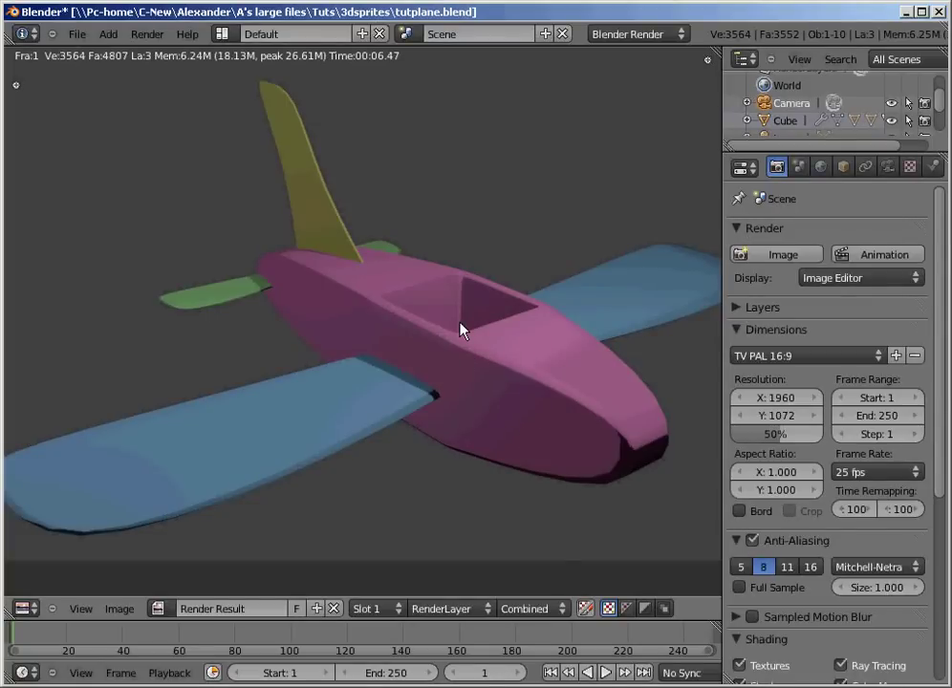
Step: Return to the 3D viewport and switch to an orthographic top view of the plane
key("Escape")
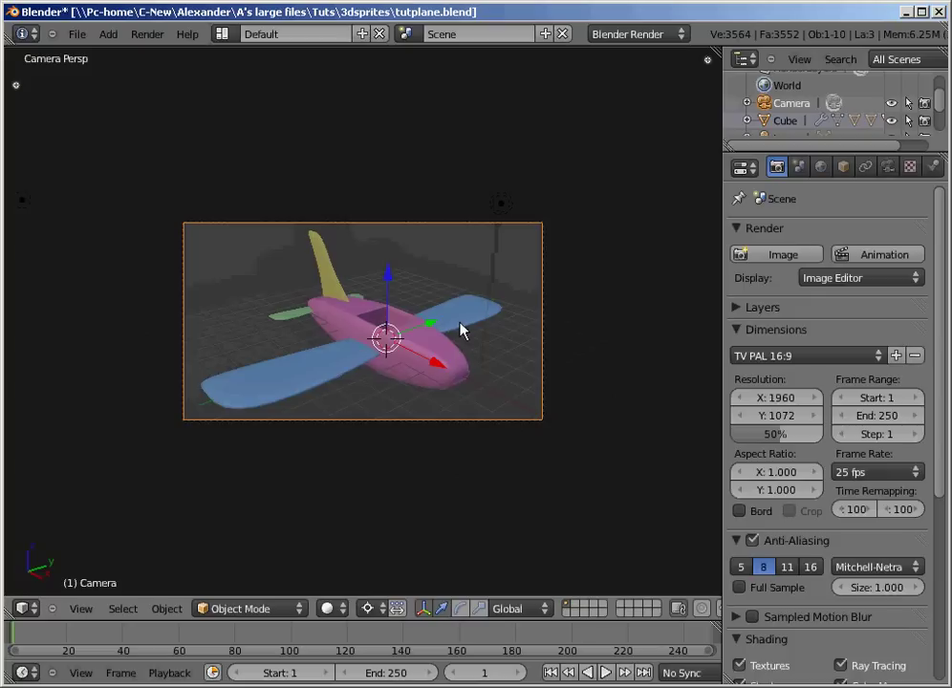
middle_click_drag(349, 363, 502, 425)
key("KP_5")
scroll(344, 421, "up", 4)
key("KP_7")
scroll(502, 427, "down", 1)
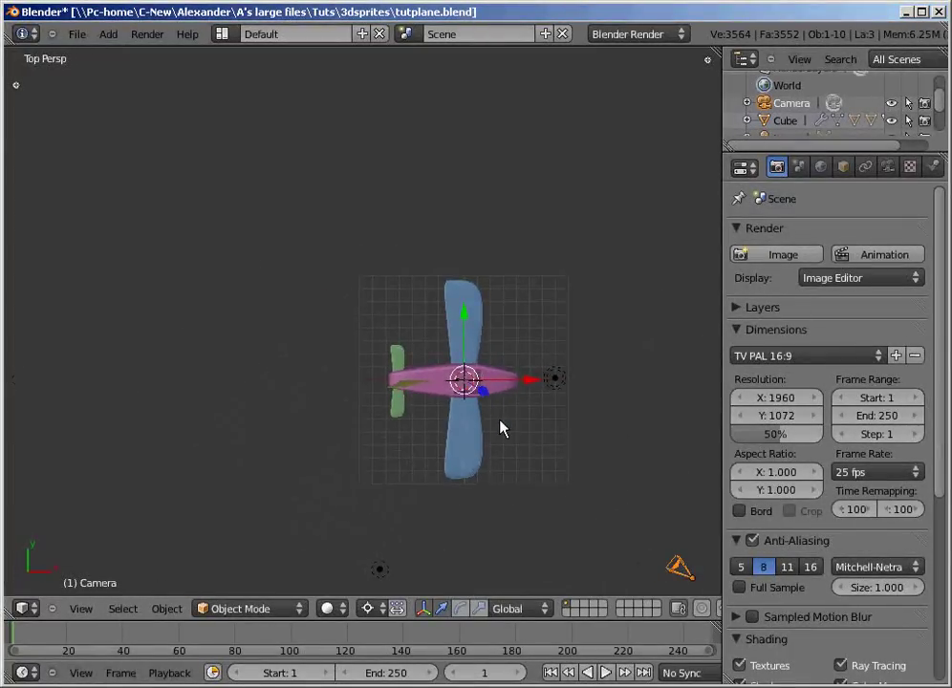
key("KP_5")
scroll(570, 495, "up", 3)
Step: Orbit around the plane, then snap back to the top-down view
middle_click_drag(570, 495, 467, 418, "shift")
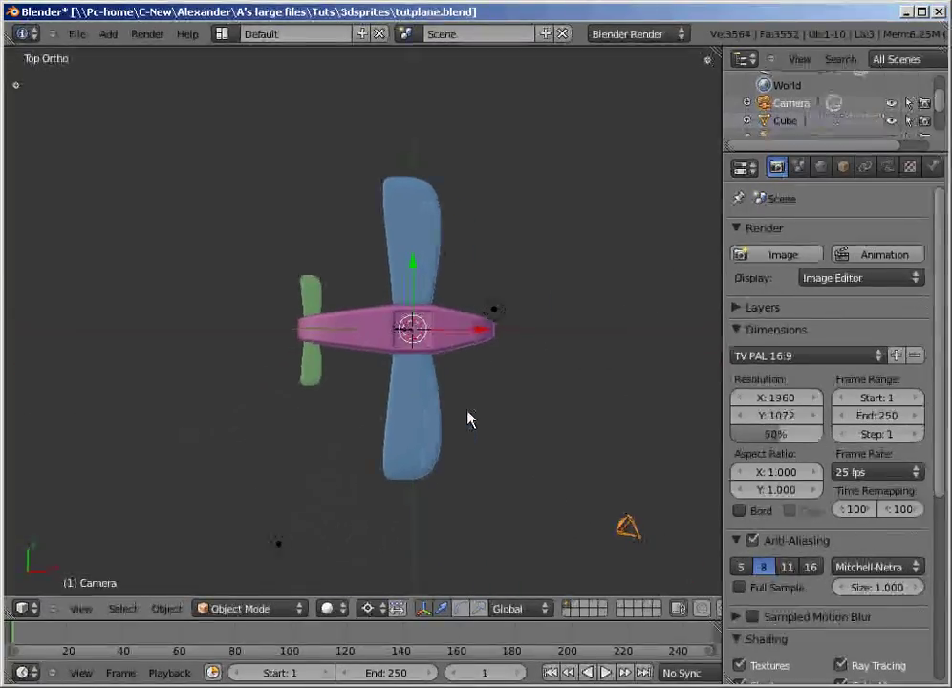
key("KP_6")
key("KP_6")
key("KP_6")
key("KP_6")
key("KP_6")
key("KP_6")
key("KP_6")
key("KP_6")
key("KP_6")
key("KP_6")
key("KP_6")
key("KP_6")
key("KP_6")
key("KP_6")
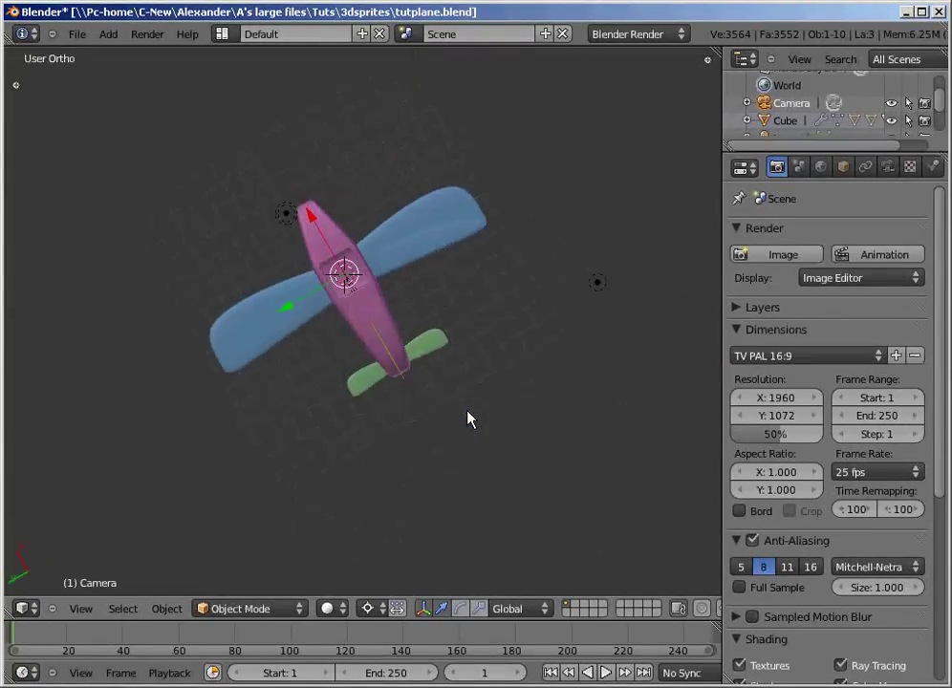
key("KP_6")
key("KP_6")
key("KP_6")
key("KP_6")
key("KP_6")
key("KP_6")
key("KP_6")
key("KP_6")
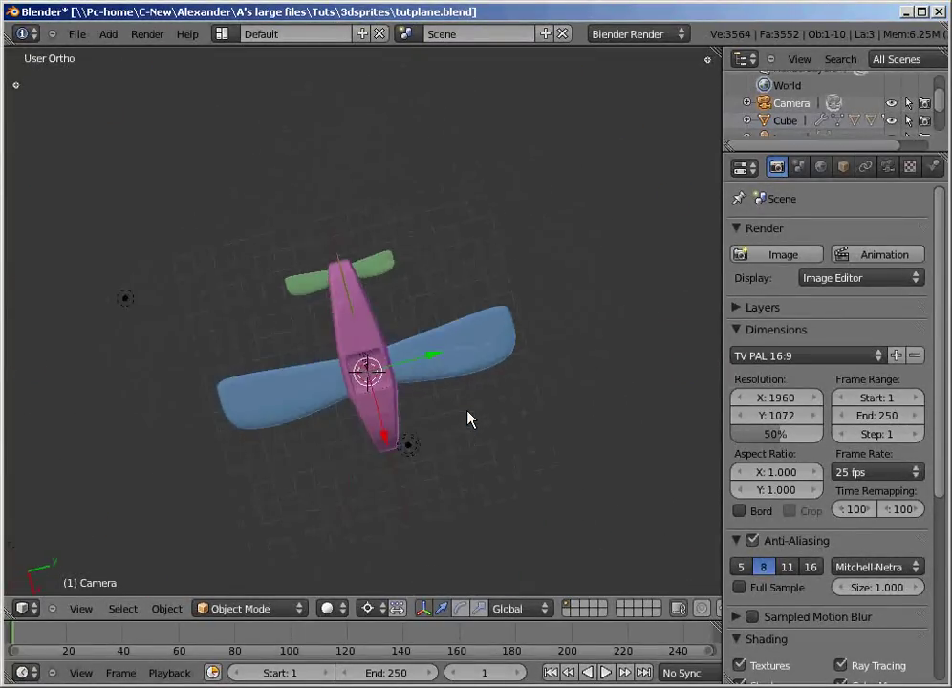
middle_click_drag(490, 430, 478, 345)
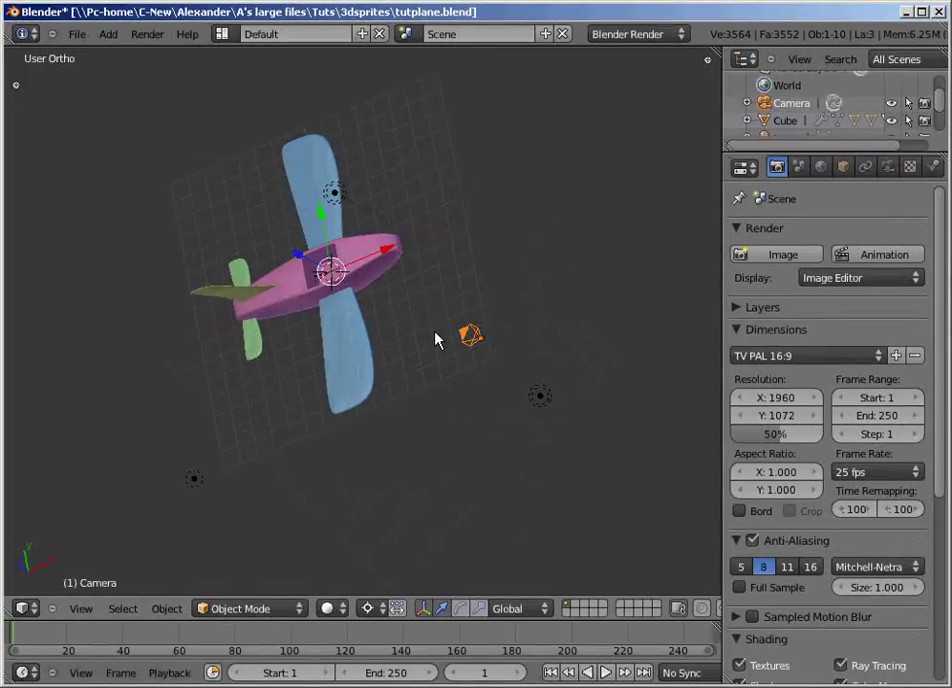
key("KP_7")
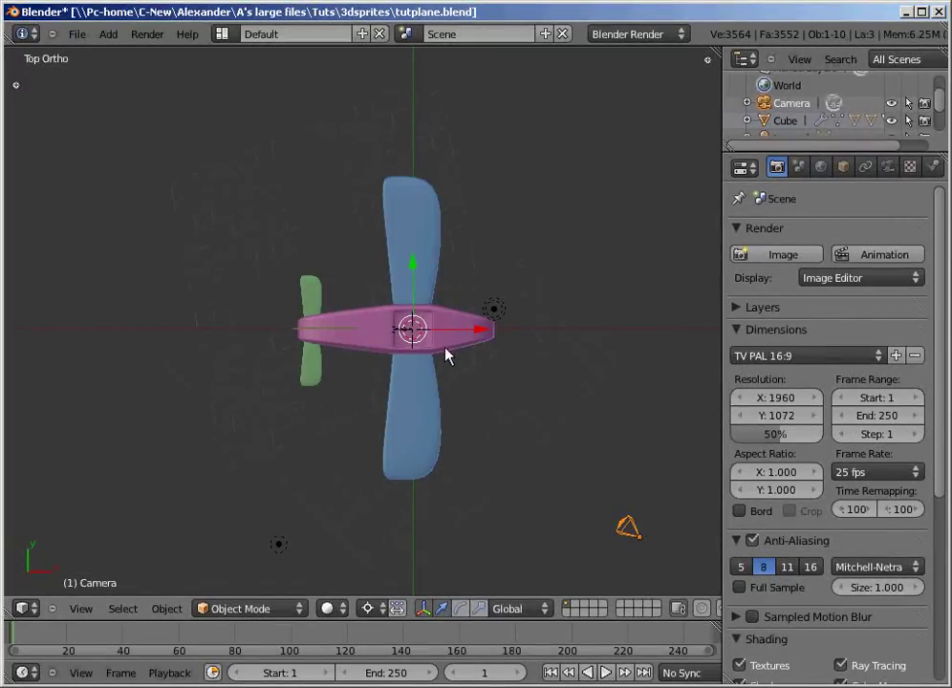
Step: Set Top view from the View menu and align the active camera to it
left_click(95, 609)
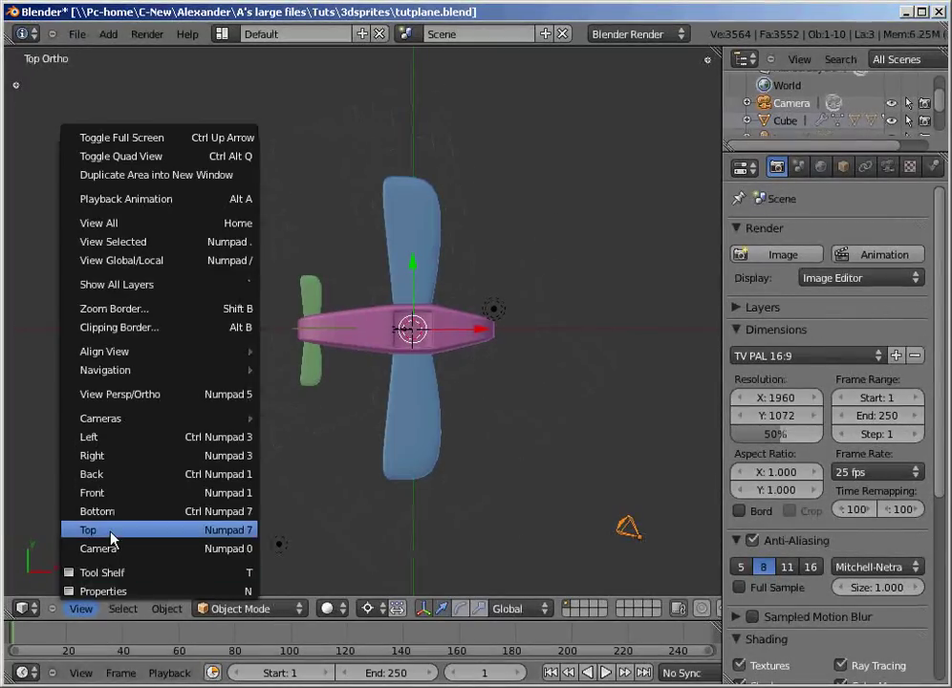
left_click(110, 536)
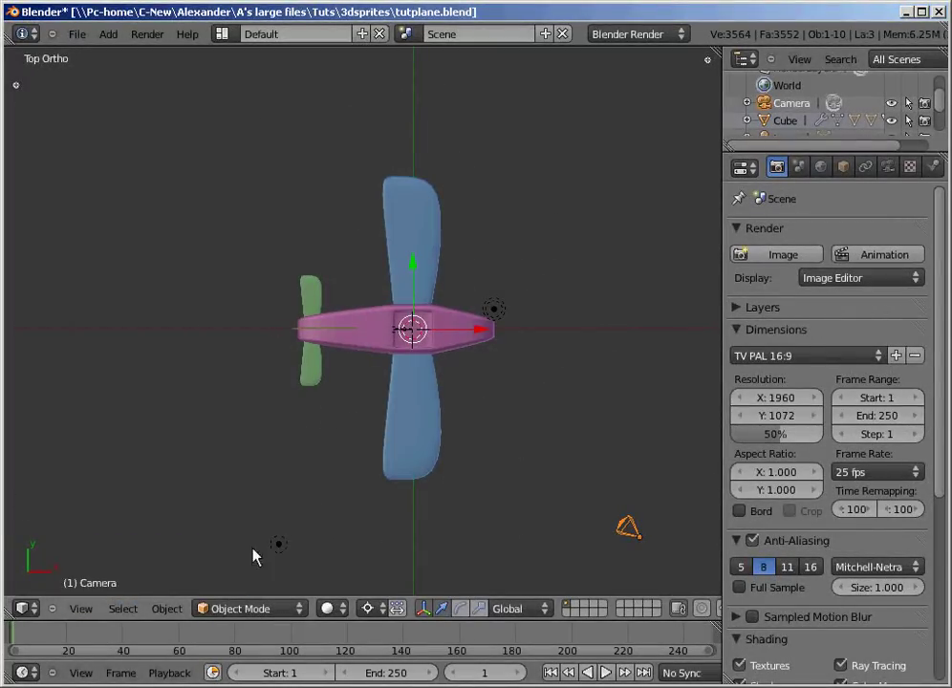
left_click(80, 609)
mouse_move(151, 356)
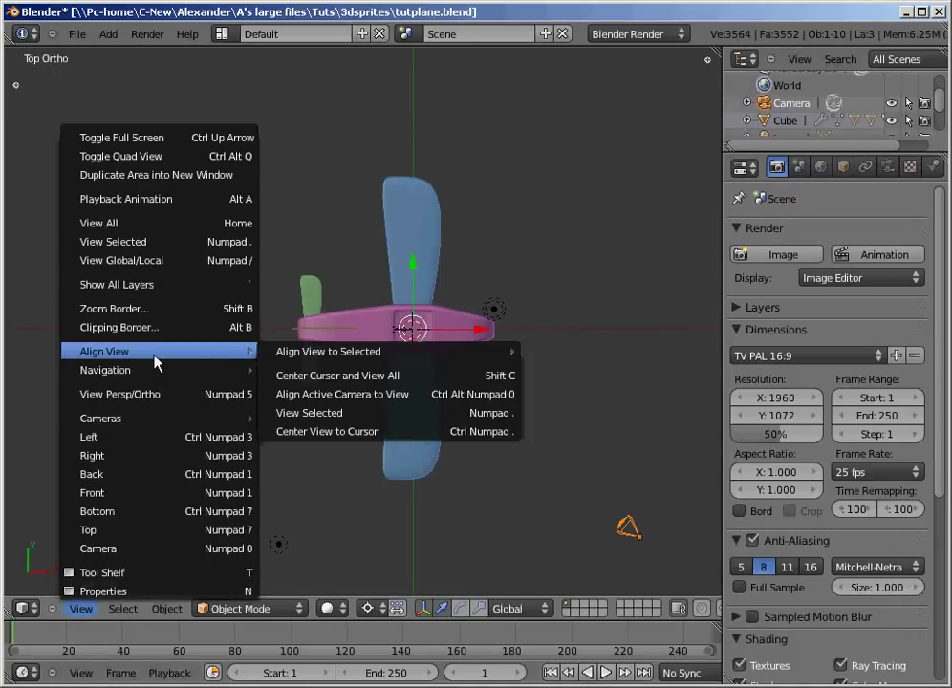
left_click(359, 394)
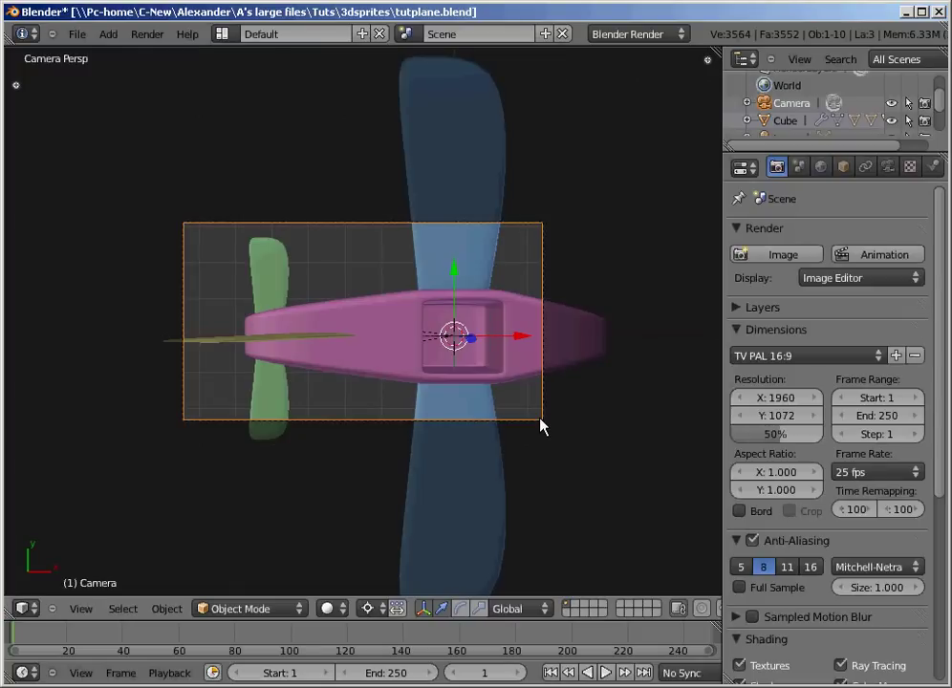
Step: Move the camera, then adjust its height along the Z axis
key("g")
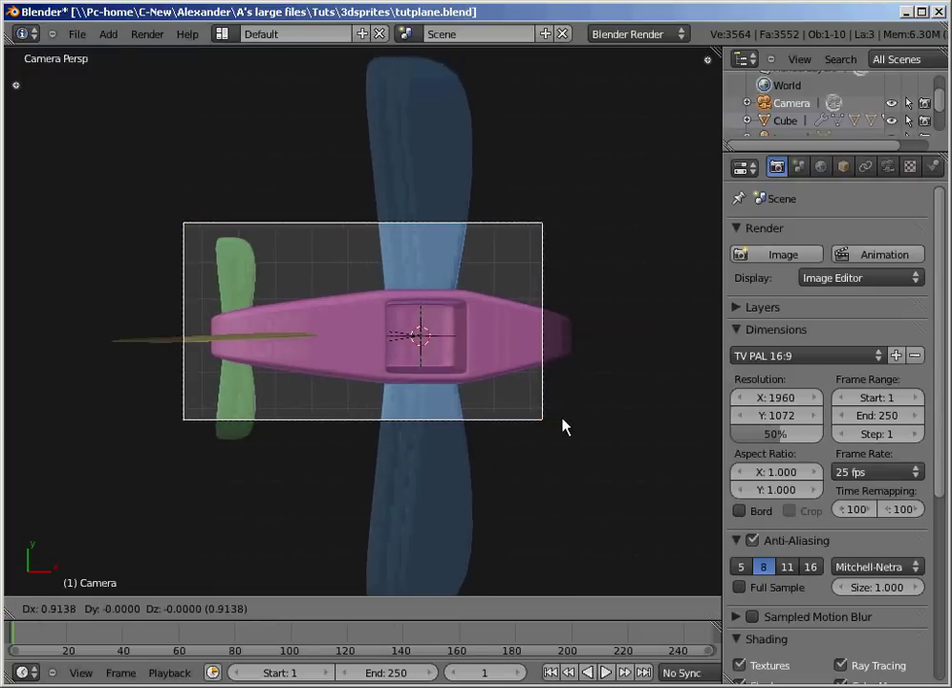
left_click(567, 426)
key("g")
key("z")
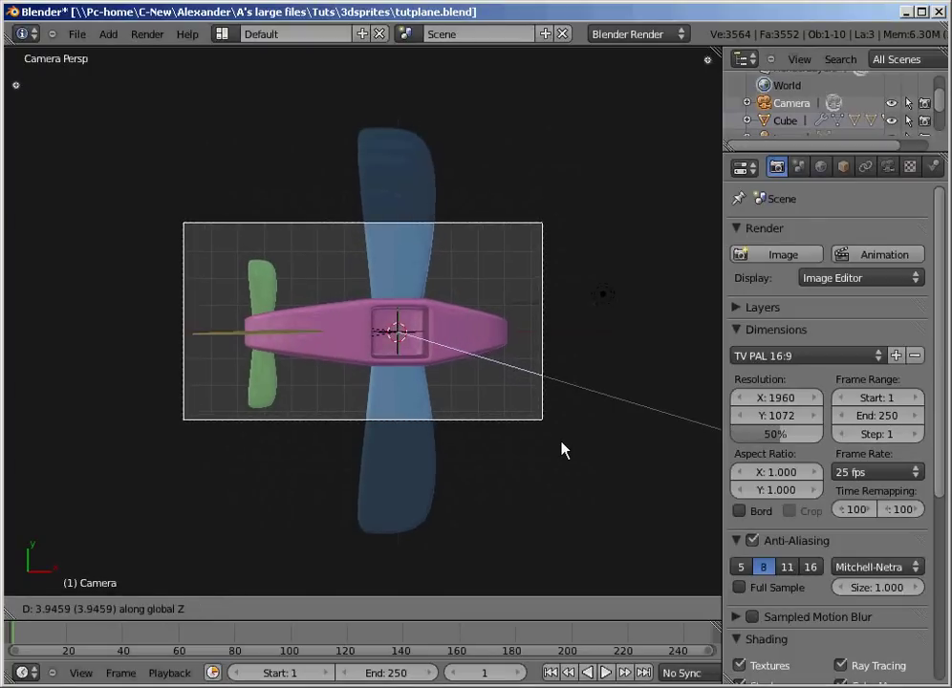
left_click(563, 449)
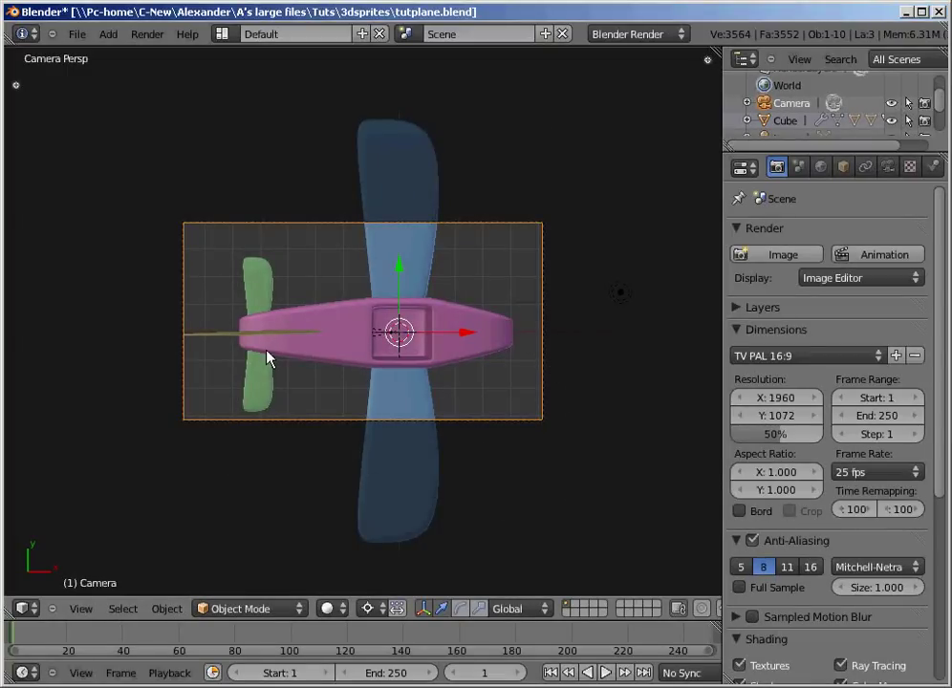
Step: Reselect the camera and rotate it so the plane lies horizontally in the frame
right_click(342, 359)
right_click(545, 420)
key("r")
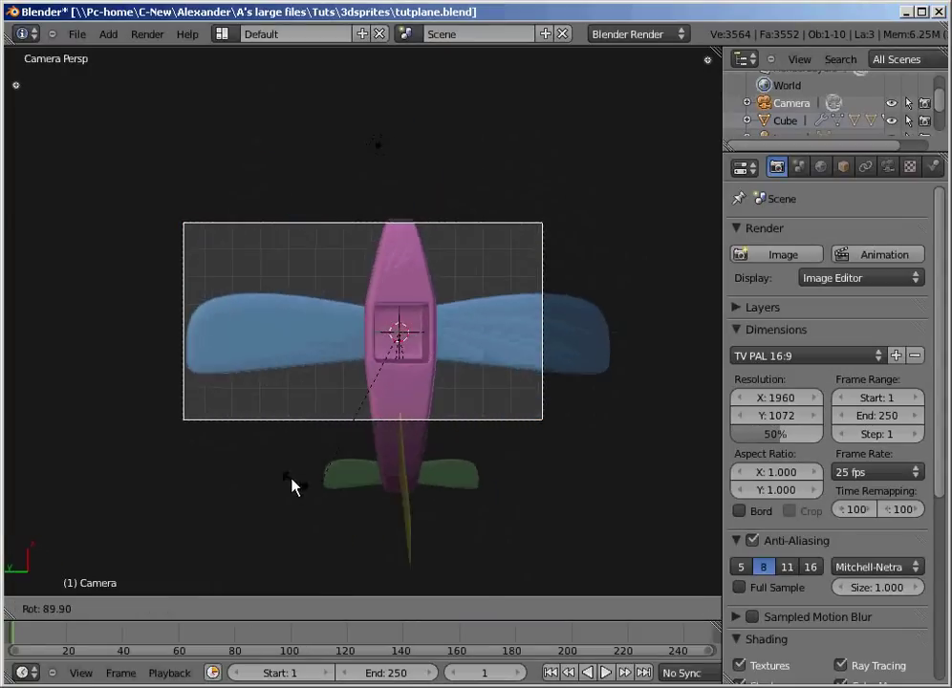
left_click(473, 493)
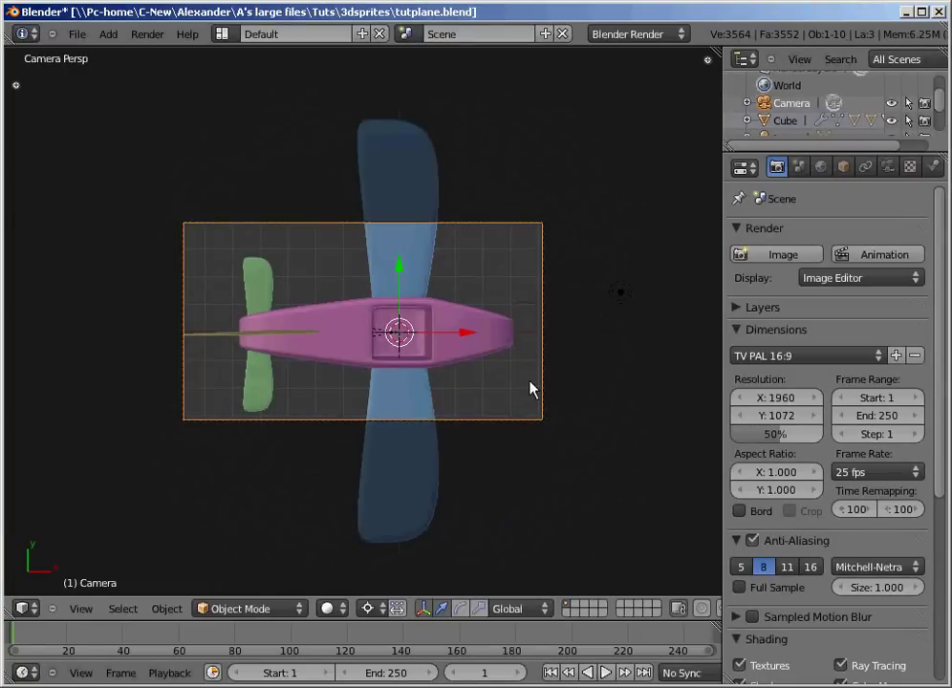
Step: Shift the camera sideways and along Z to centre the plane and bring it closer
key("g")
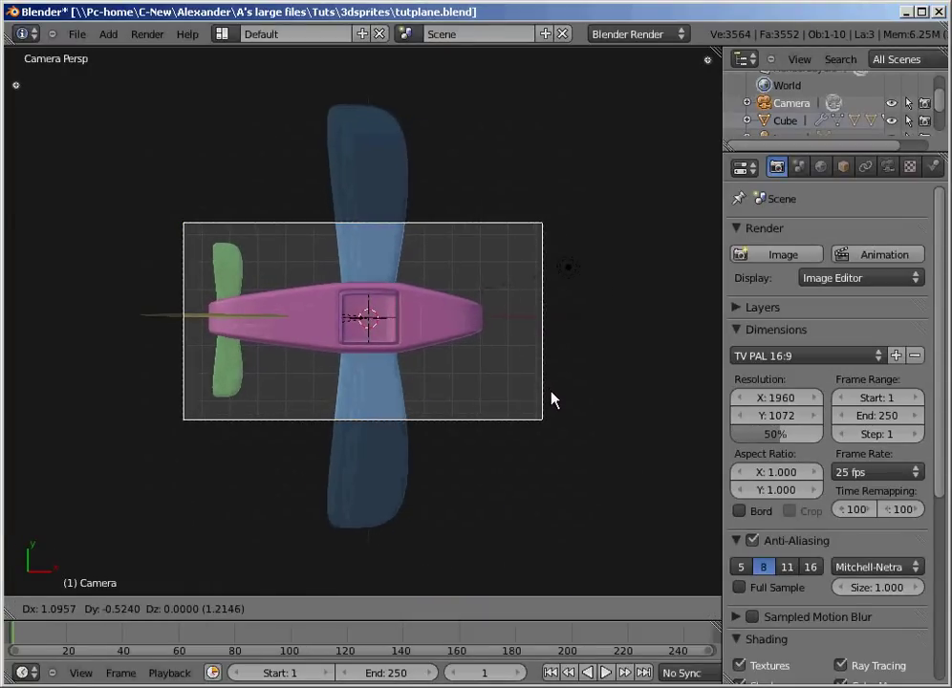
left_click(553, 400)
key("g")
key("z")
key("z")
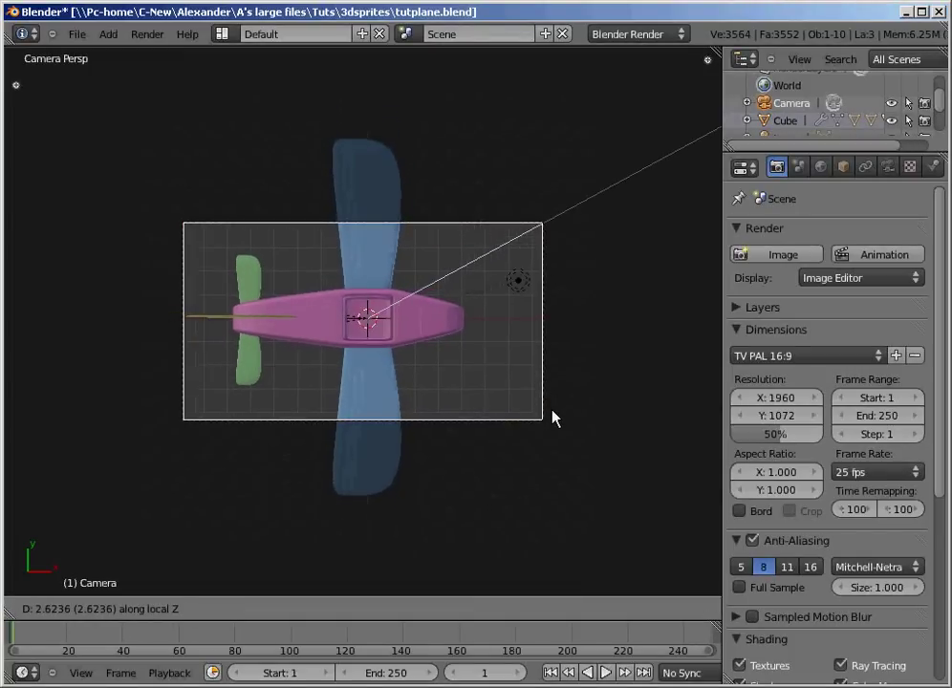
left_click(552, 418)
key("g")
key("z")
left_click(554, 412)
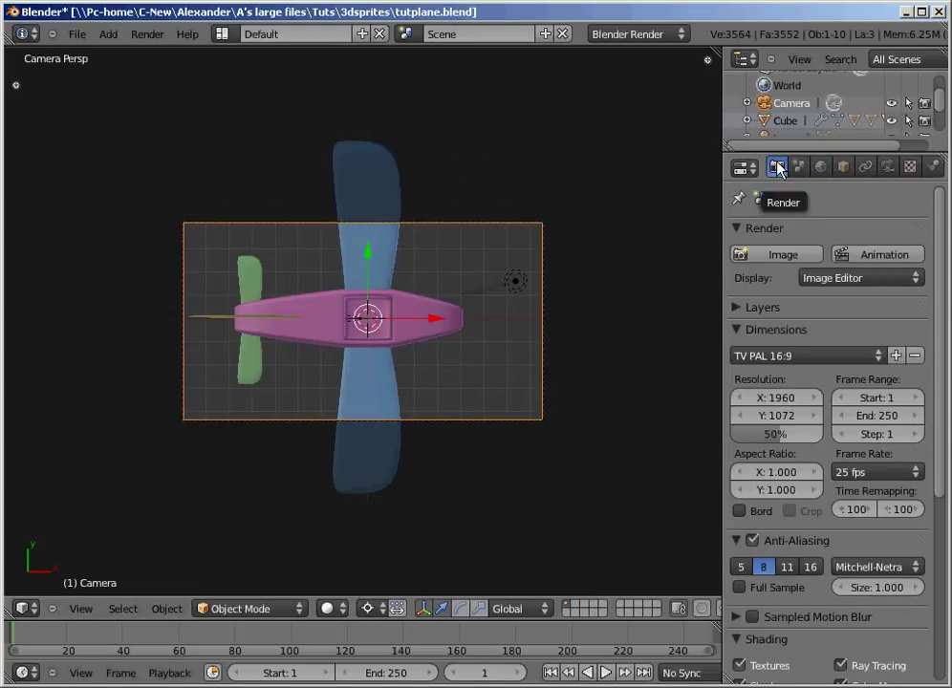
Step: Set resolution to 200 × 200 at 100%, then nudge the camera to fit the plane
left_click(775, 396)
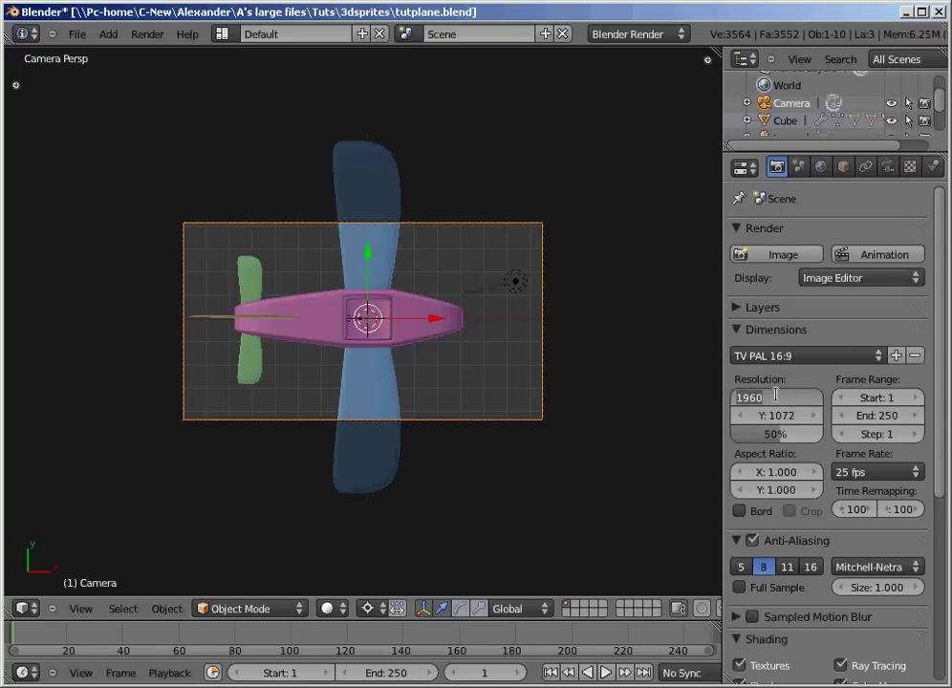
type("200")
key("Return")
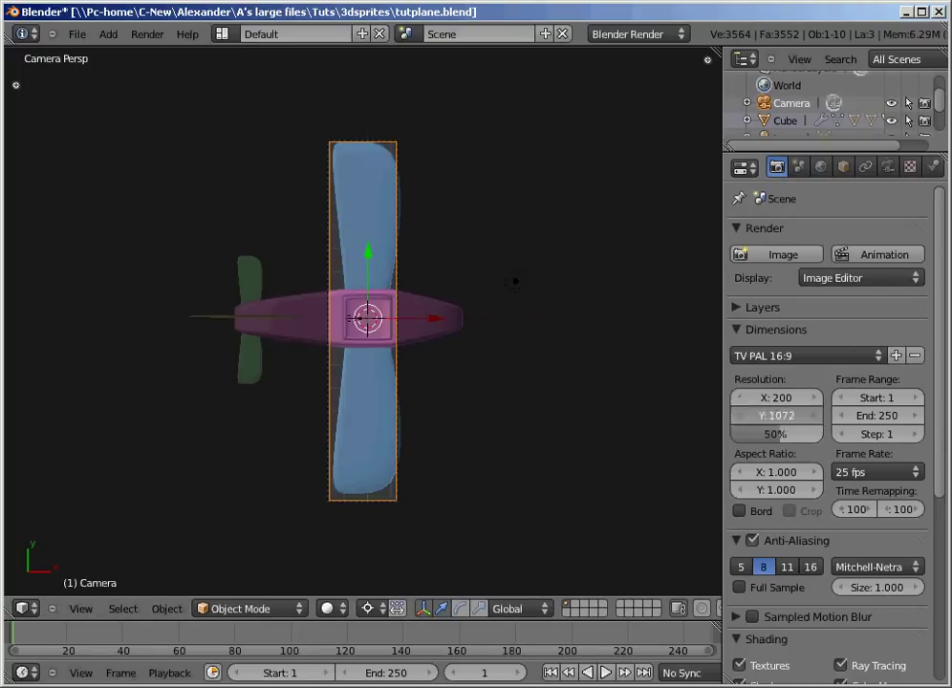
left_click(775, 416)
type("000")
key("Return")
left_click(781, 435)
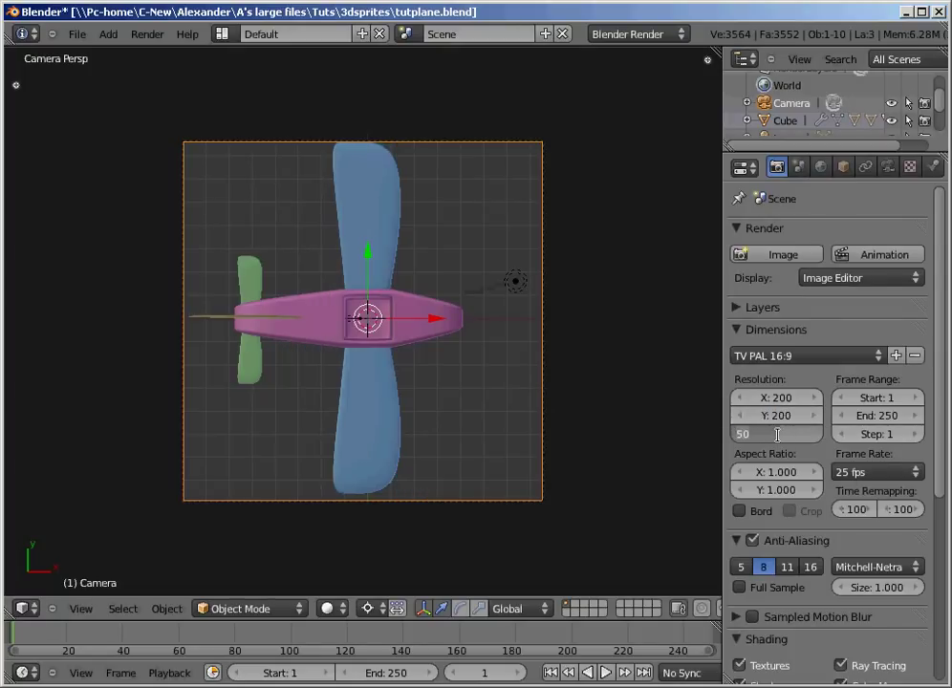
type("100")
key("Return")
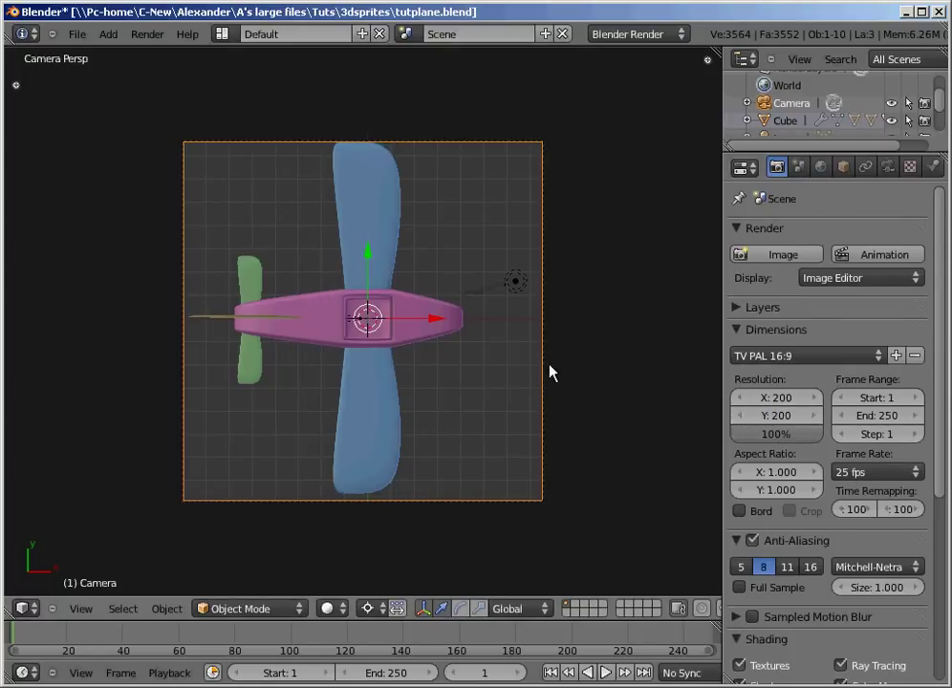
key("g")
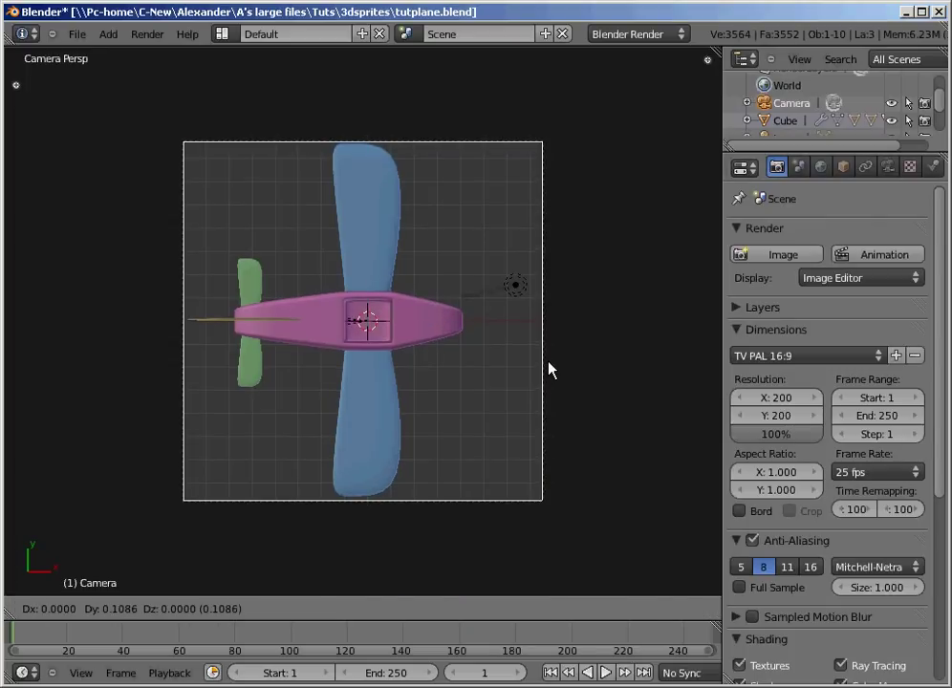
left_click(550, 369)
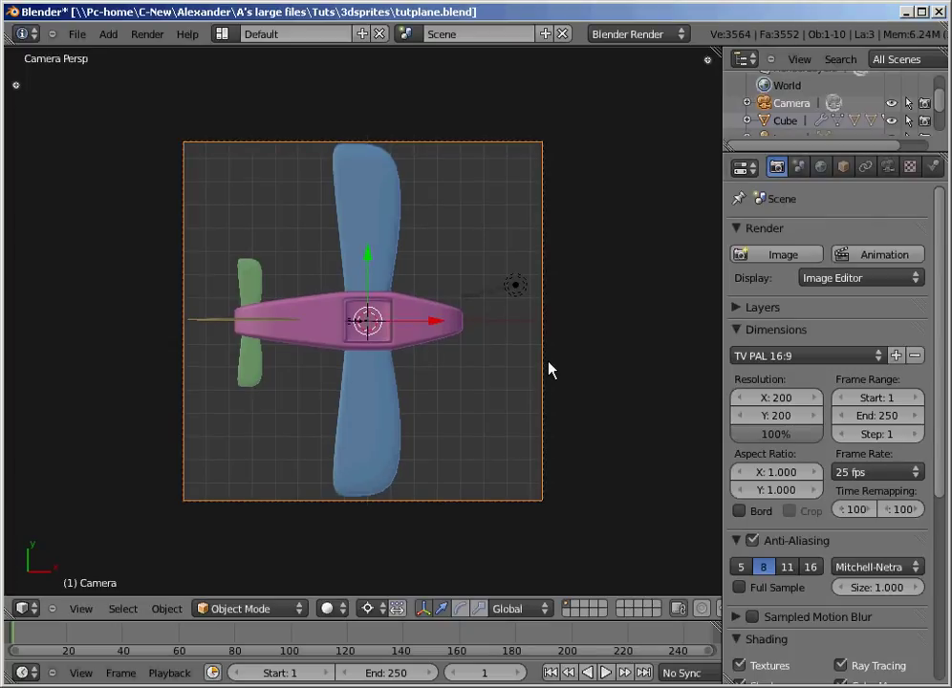
Step: Reselect the camera, reposition it, and rotate it -90° so the nose points right
right_click(443, 333)
right_click(548, 351)
key("r")
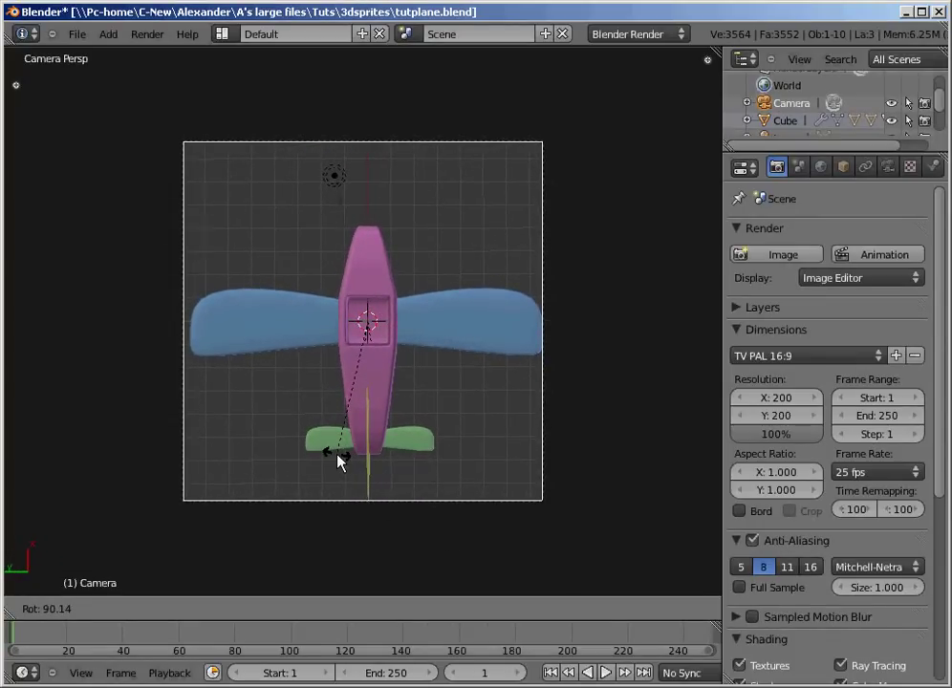
left_click(340, 456)
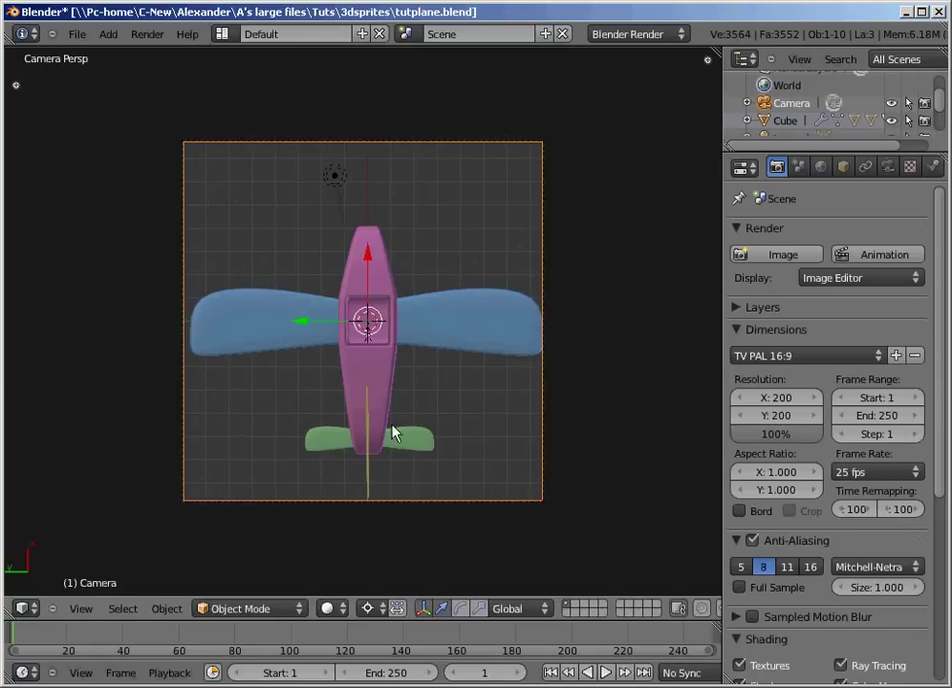
key("g")
left_click(496, 355)
type("r")
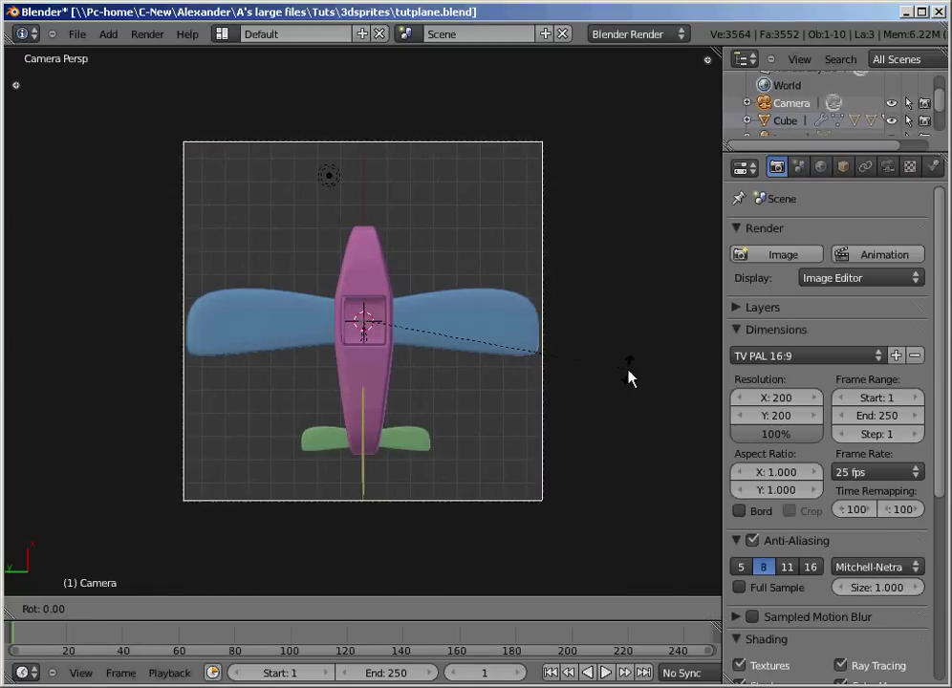
type("-90")
key("Return")
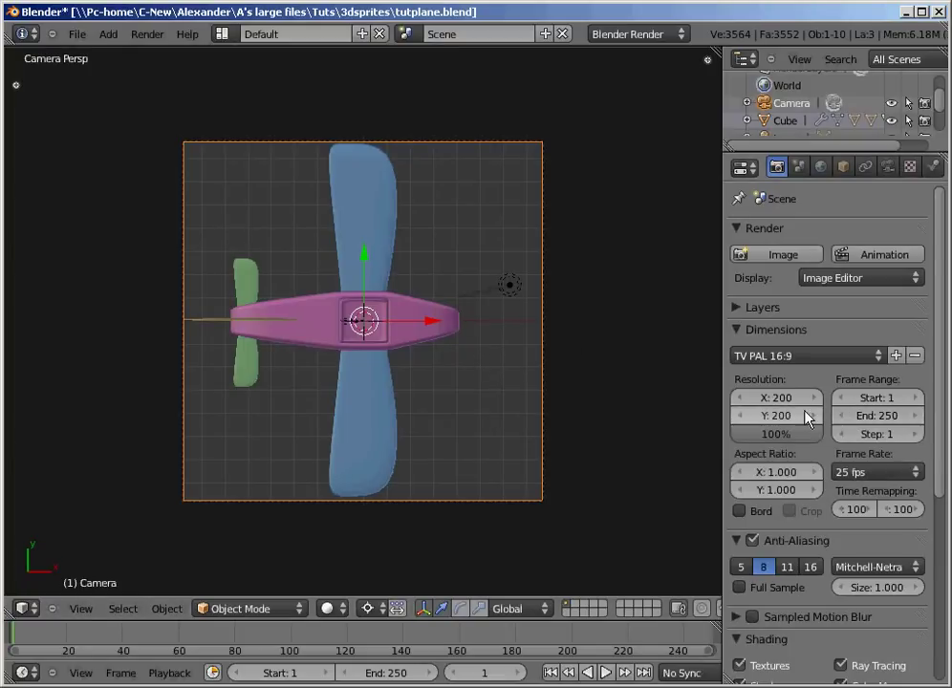
Step: Render with F12 and toggle the alpha checkerboard display to inspect the background
scroll(808, 418, "down", 8)
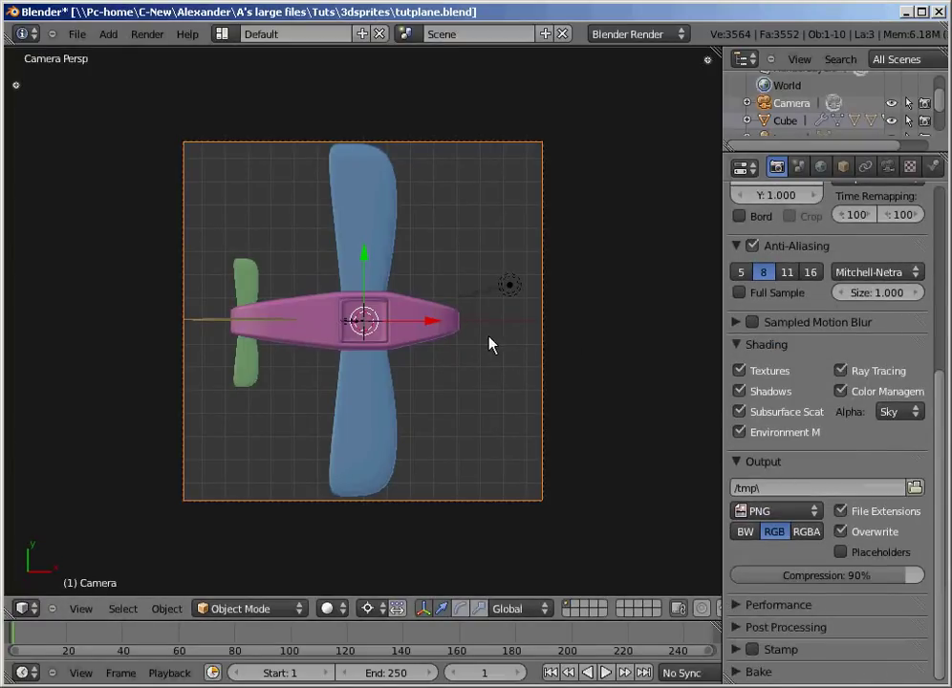
key("F12")
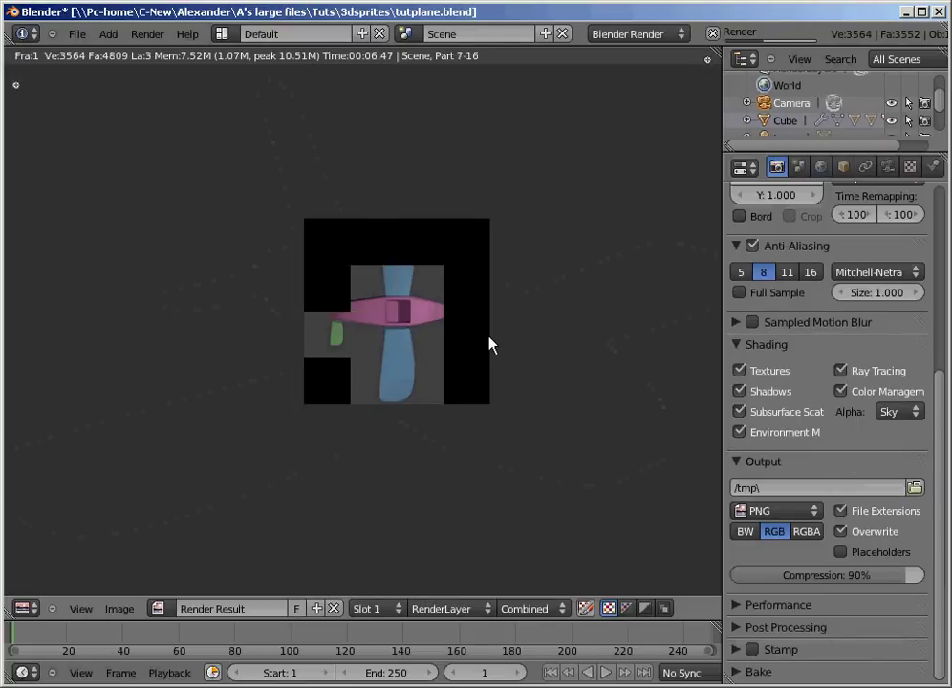
middle_click_drag(489, 344, 437, 364)
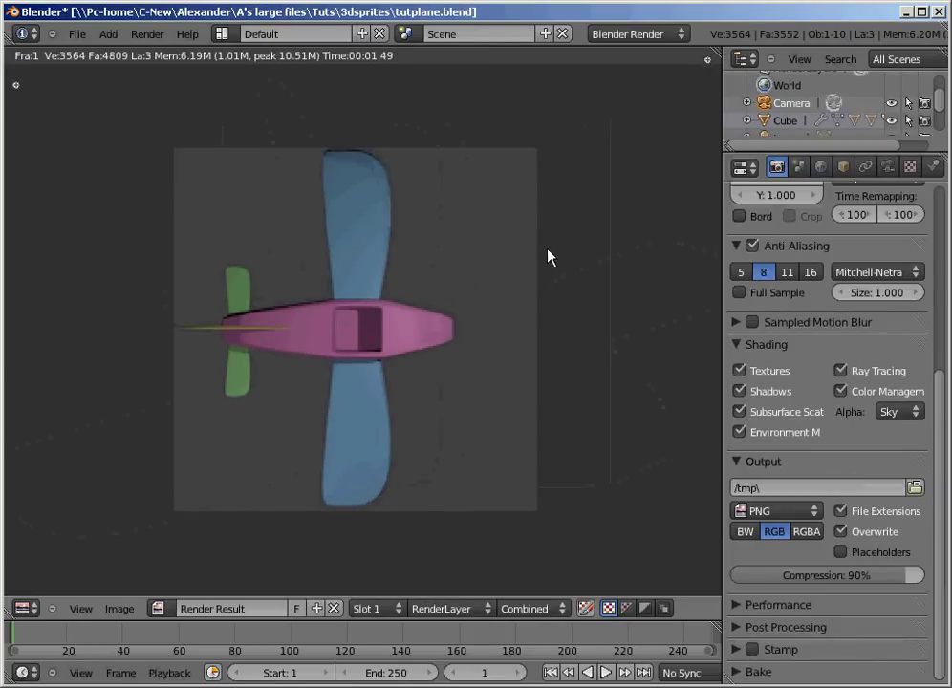
left_click(629, 610)
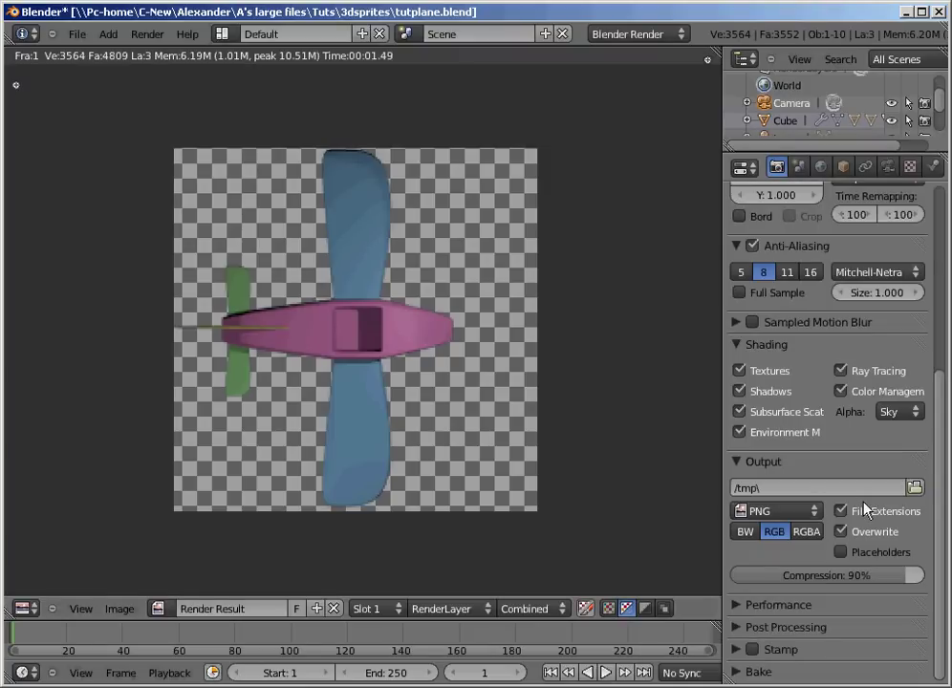
left_click(611, 609)
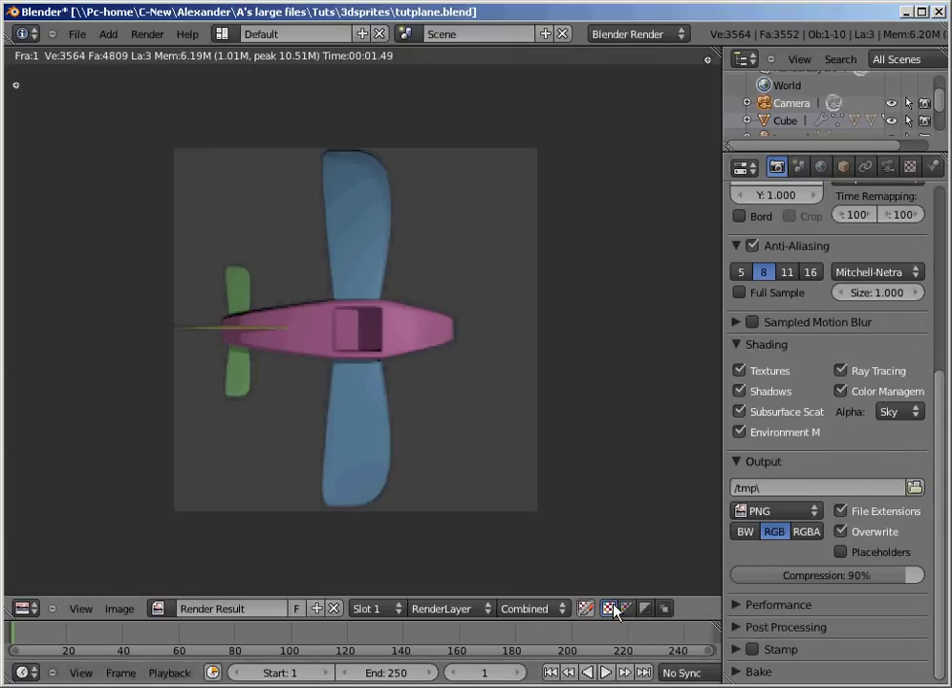
left_click(626, 608)
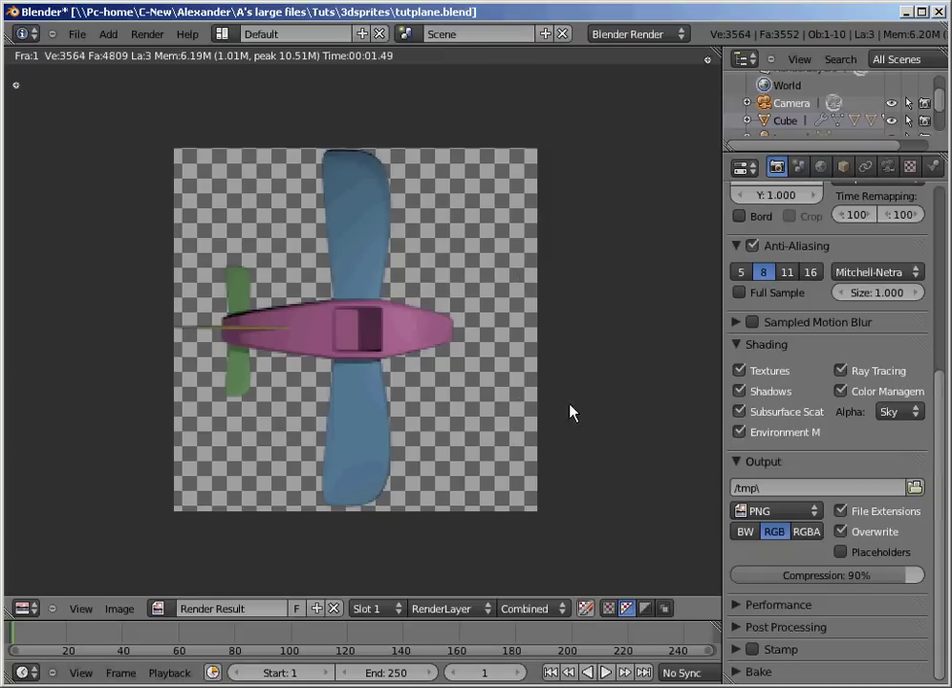
left_click(611, 610)
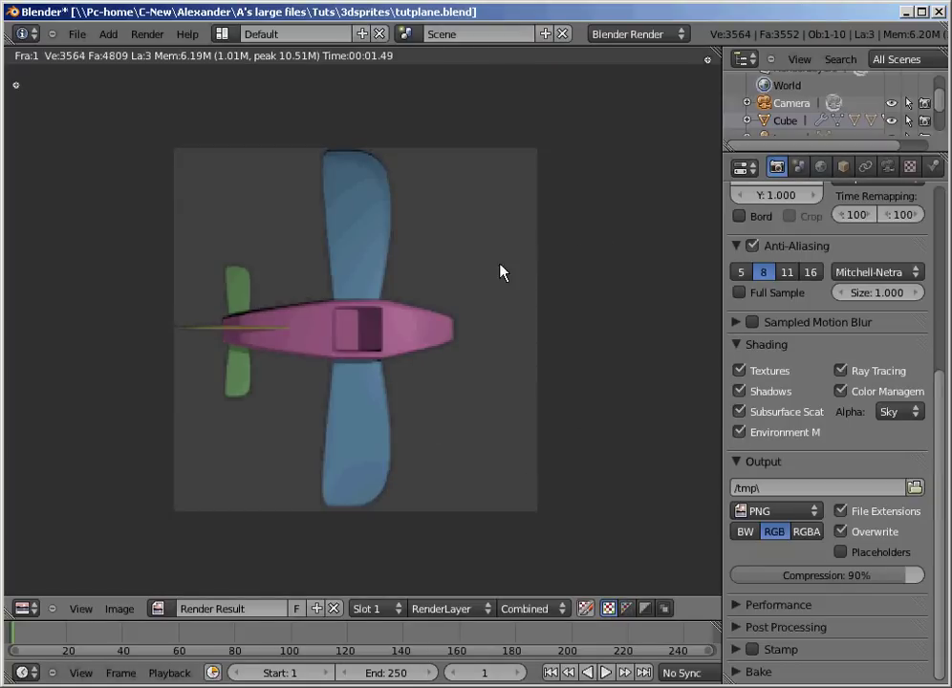
Step: Change the render Alpha mode to Straight Alpha in the Shading panel
left_click(895, 414)
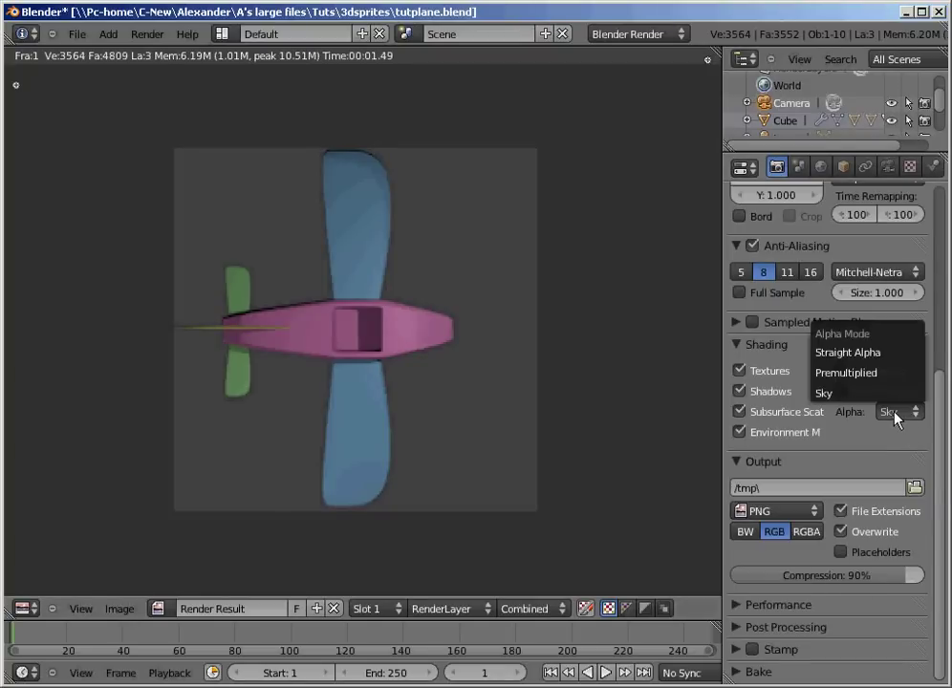
scroll(817, 268, "up", 6)
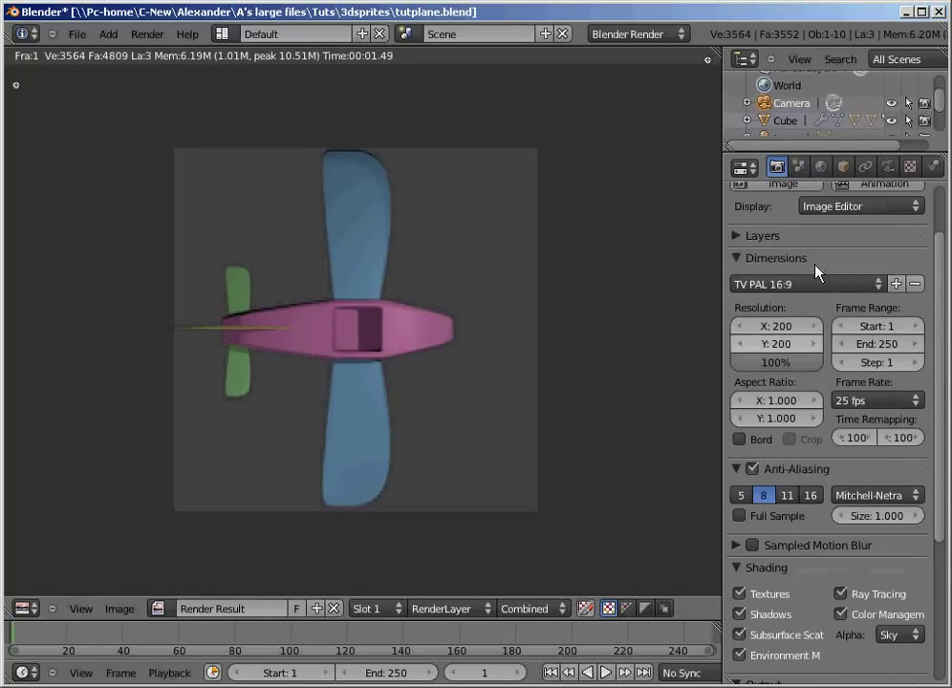
scroll(827, 427, "down", 3)
scroll(826, 427, "down", 5)
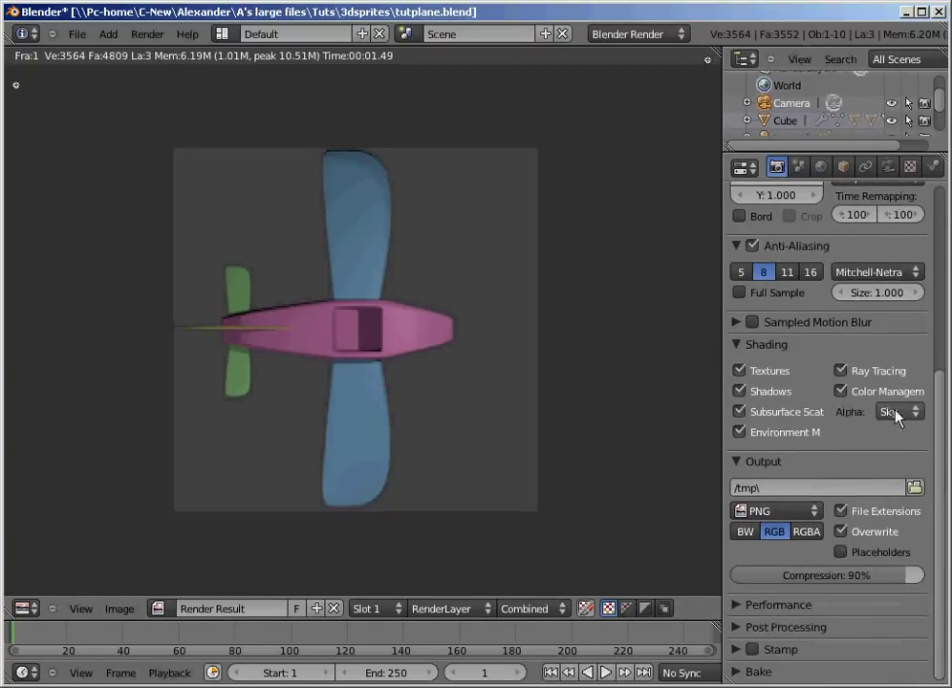
left_click(897, 414)
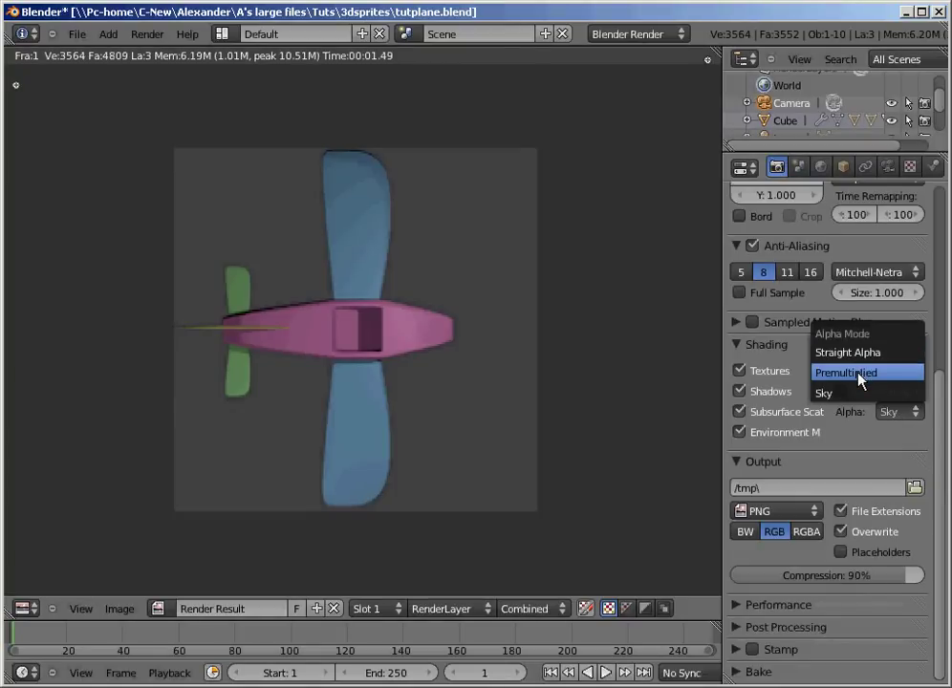
left_click(859, 380)
left_click(897, 412)
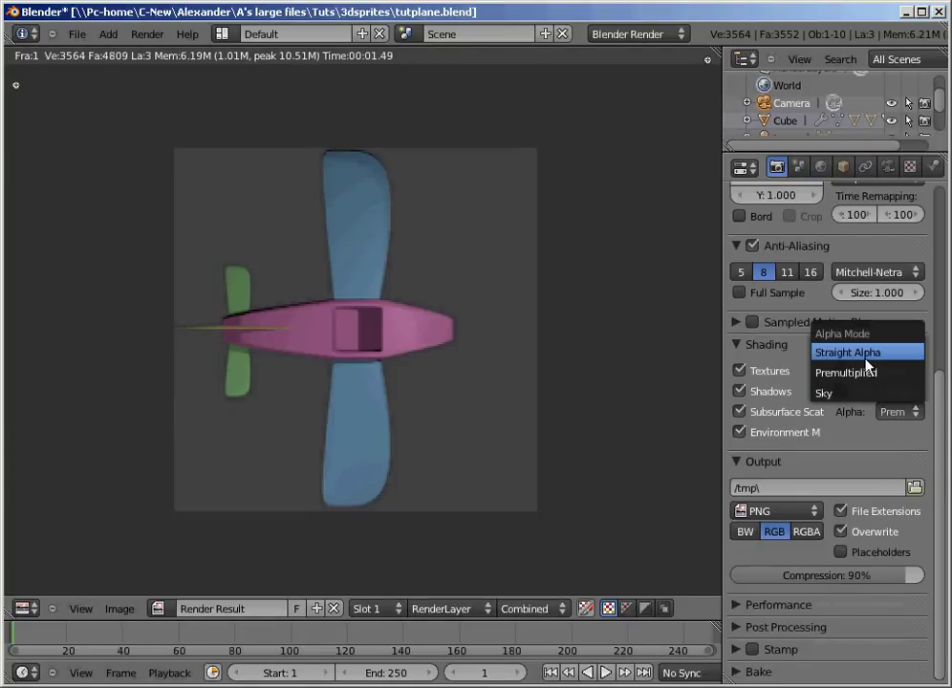
left_click(865, 356)
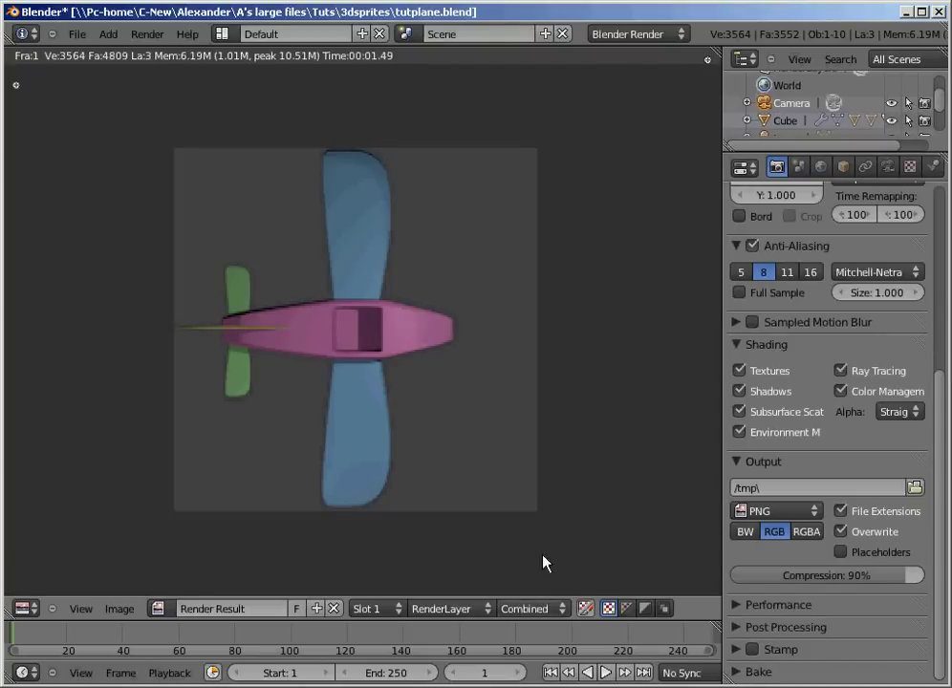
Step: Re-render with F12 and toggle the alpha display to confirm the transparent background
key("F12")
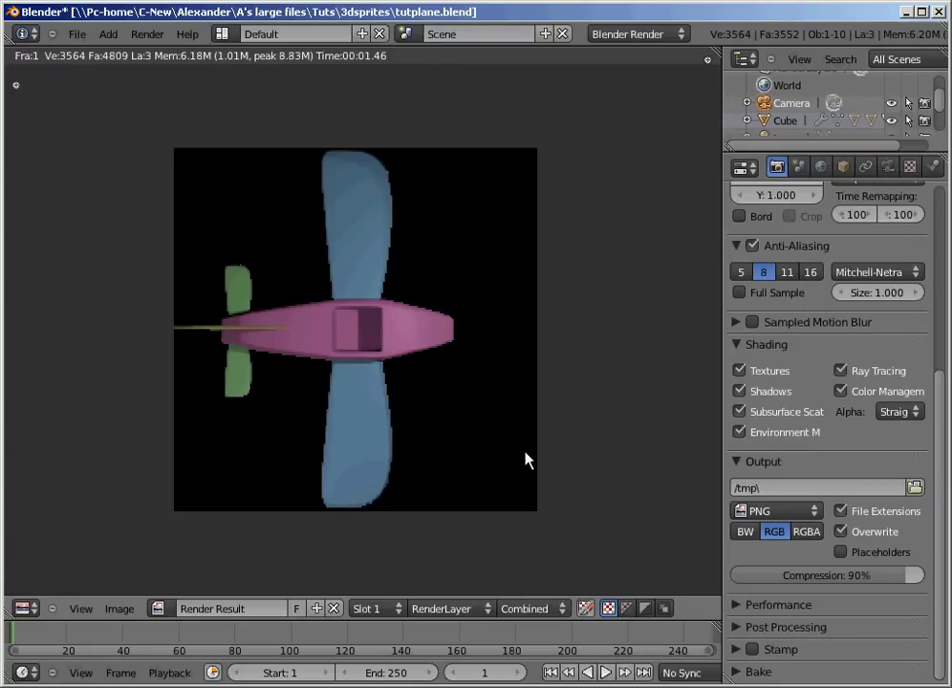
scroll(525, 461, "down", 1)
scroll(524, 461, "up", 1)
scroll(599, 595, "down", 1)
scroll(578, 537, "up", 2)
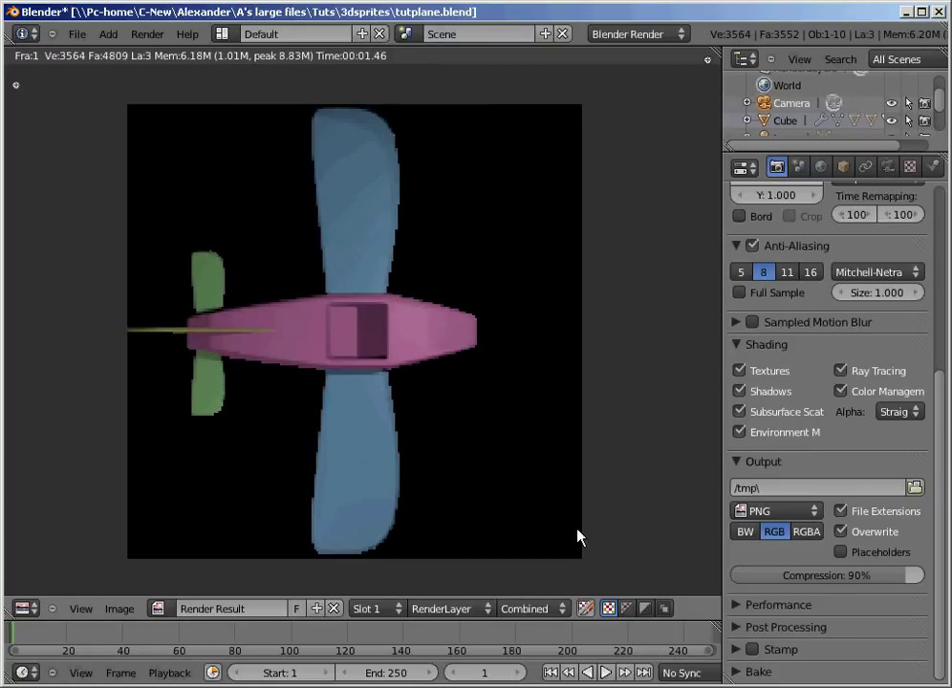
left_click(627, 610)
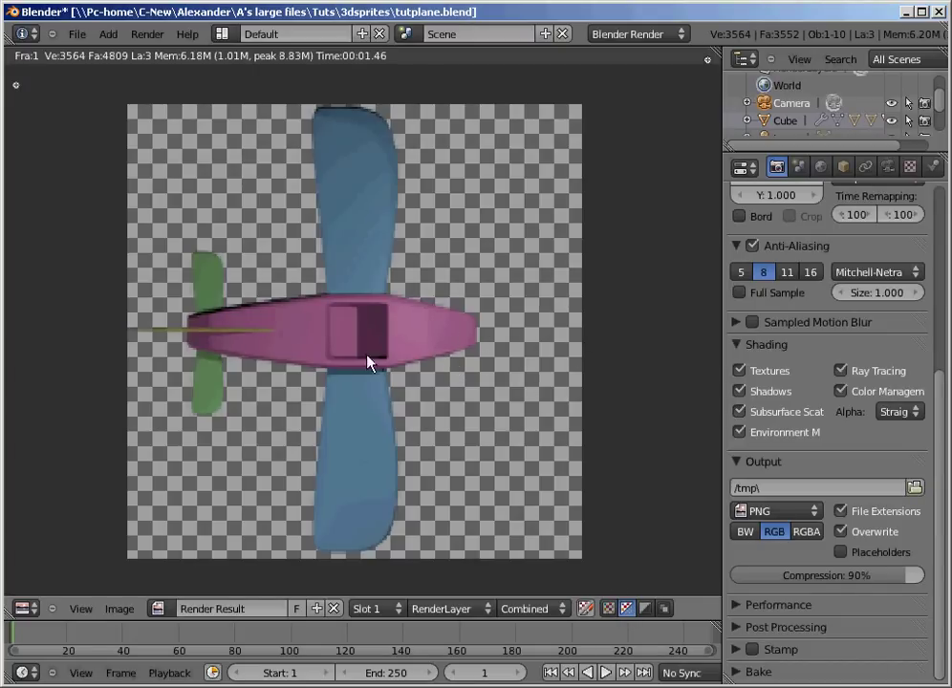
left_click(607, 609)
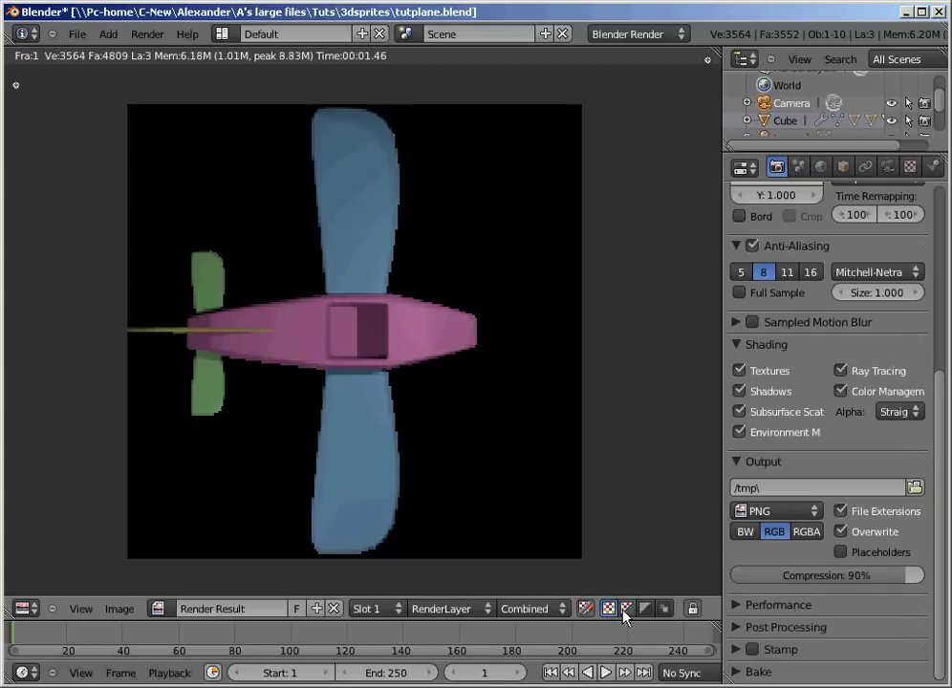
scroll(501, 511, "down", 1)
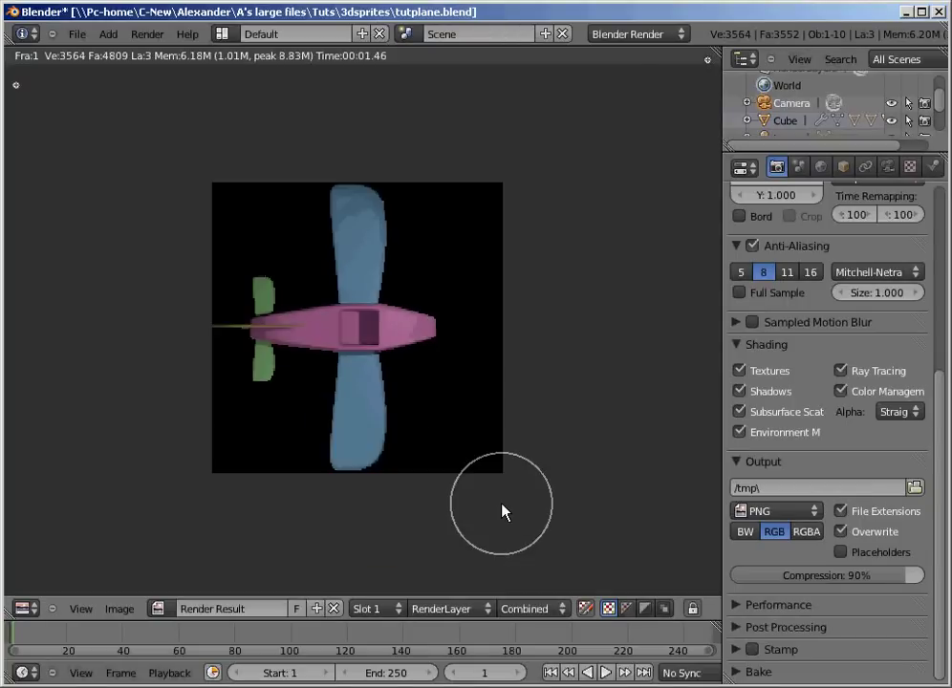
scroll(501, 510, "up", 4)
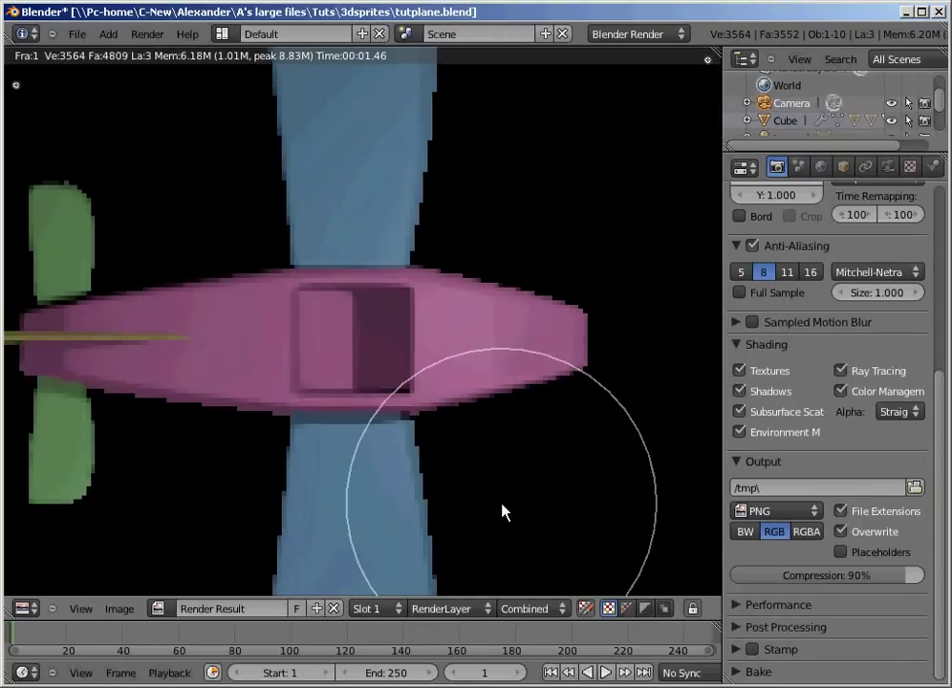
left_click(627, 609)
left_click(608, 609)
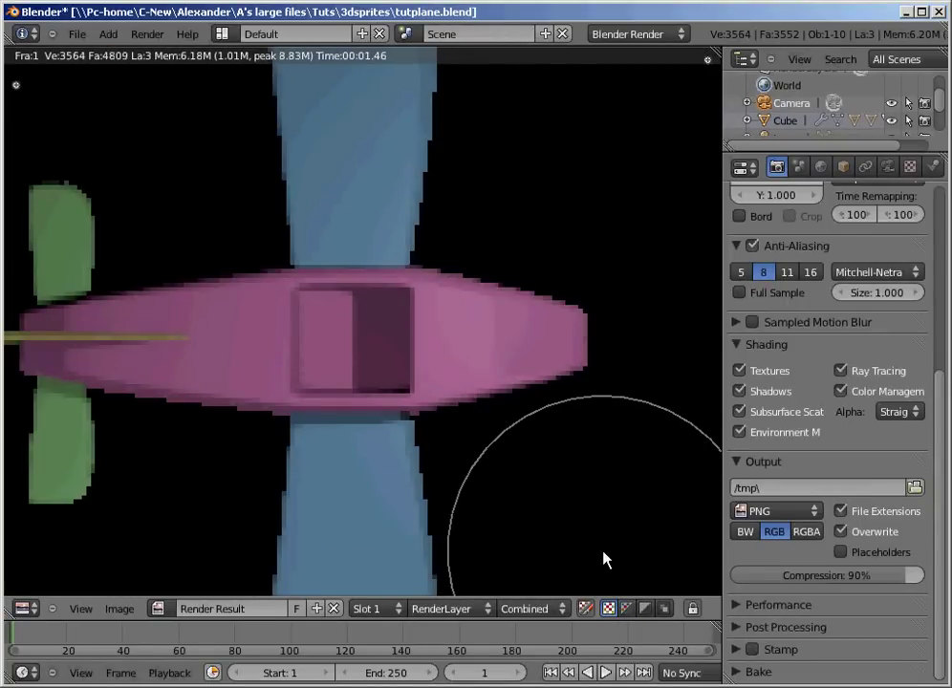
scroll(630, 506, "down", 4)
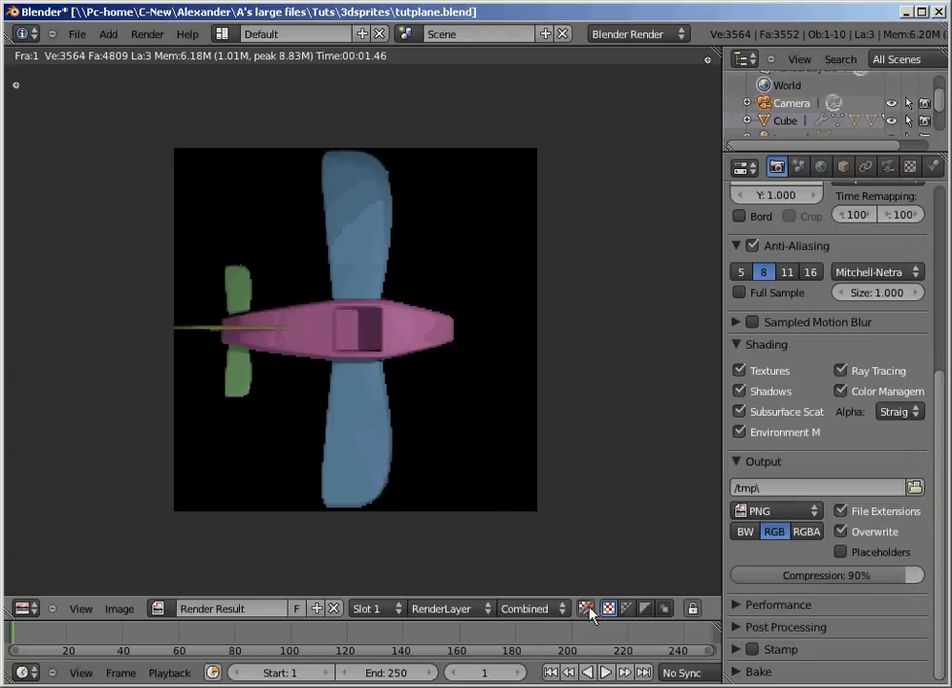
Step: Use Save As Image to write the render to plane0.png, overwriting the existing file
left_click(132, 613)
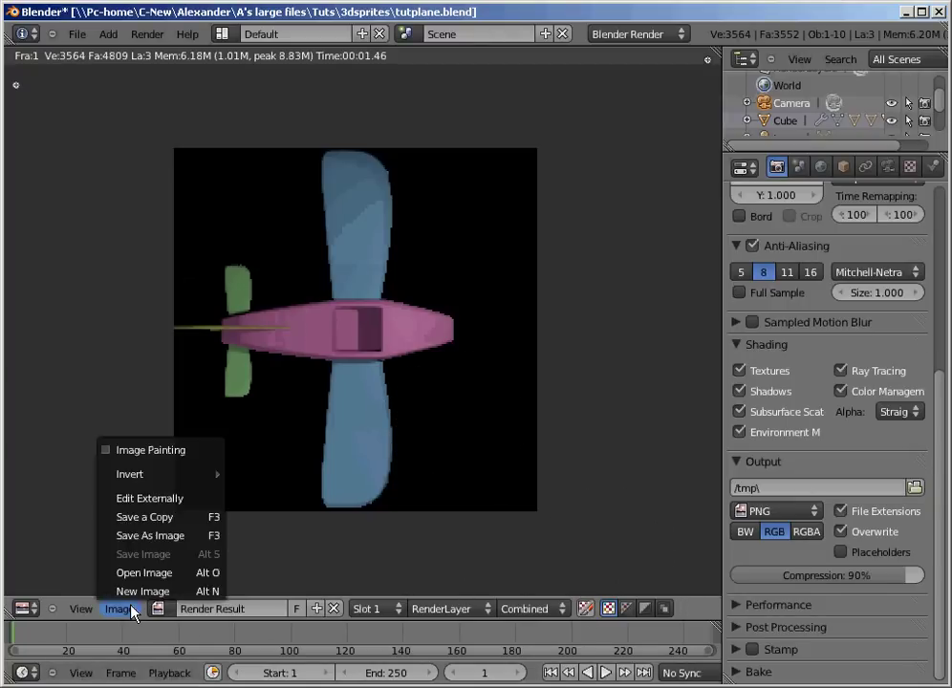
left_click(195, 538)
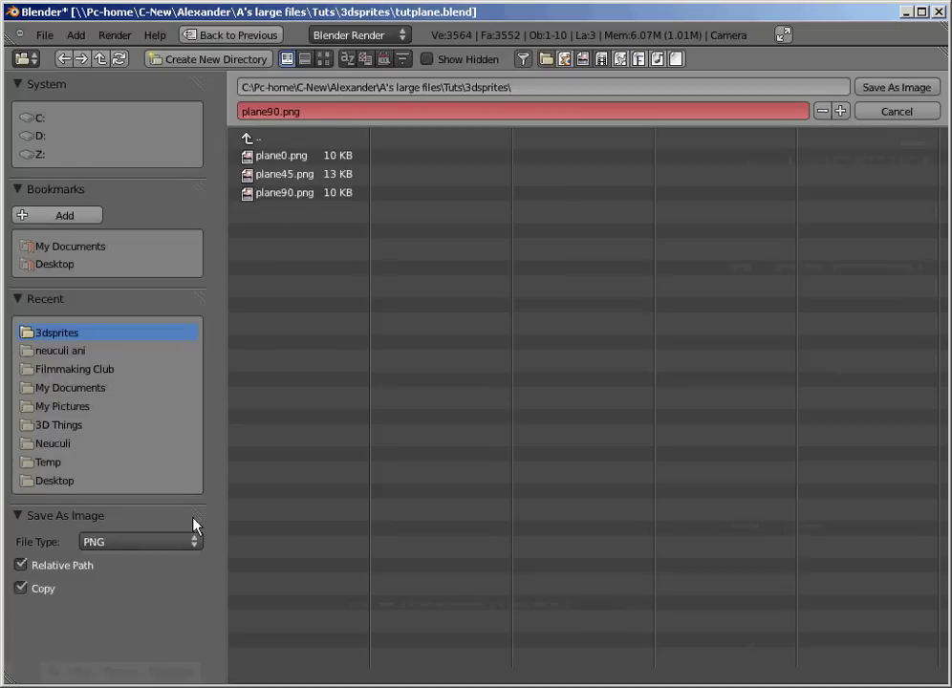
left_click(302, 157)
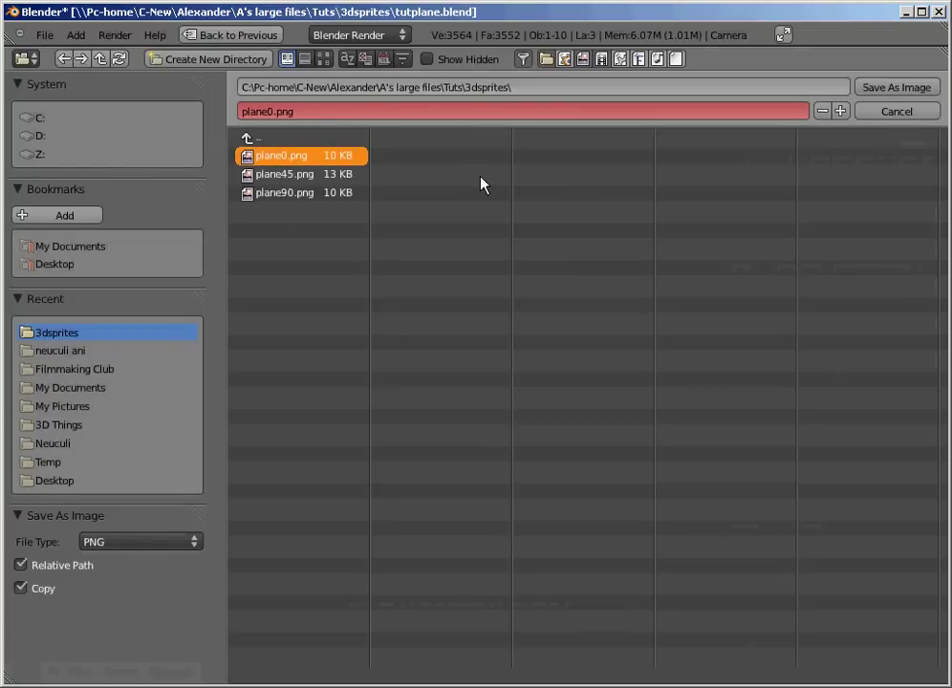
left_click(893, 88)
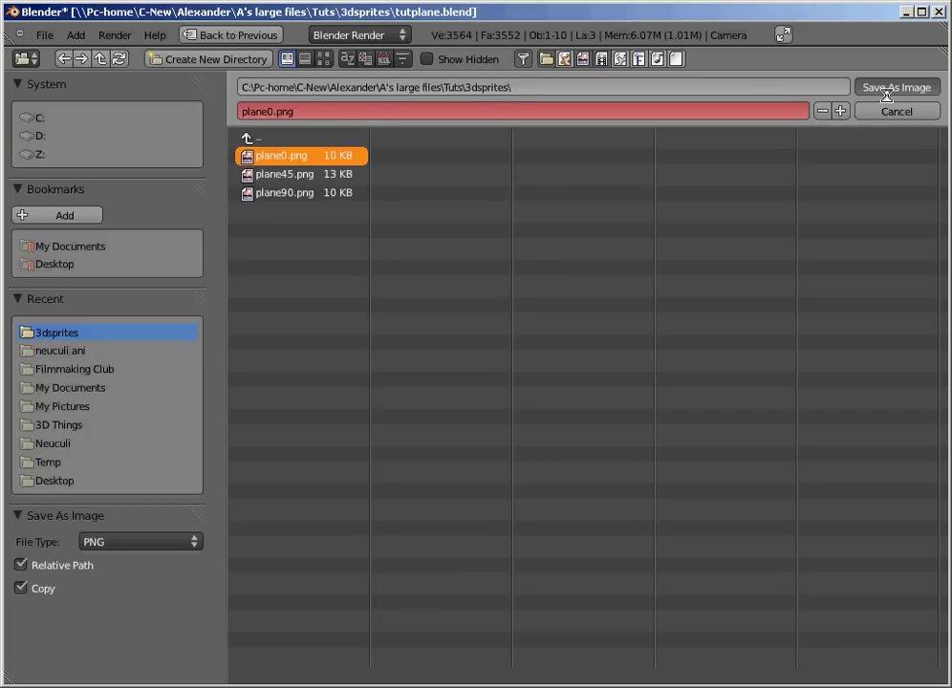
left_click(893, 88)
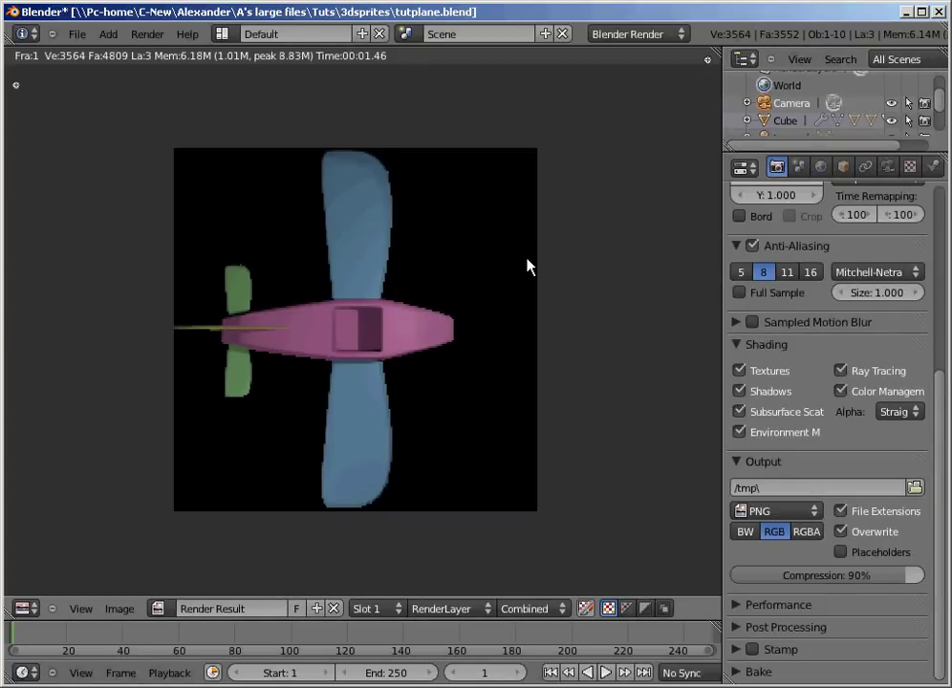
Step: Leave the render and rotate the selected camera by 45°
key("Escape")
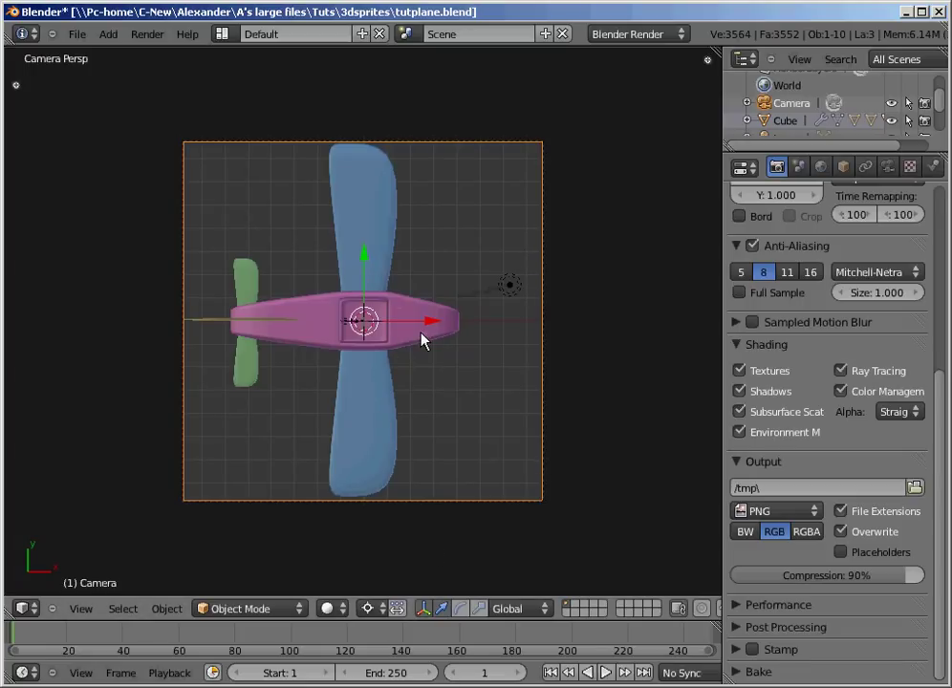
key("r")
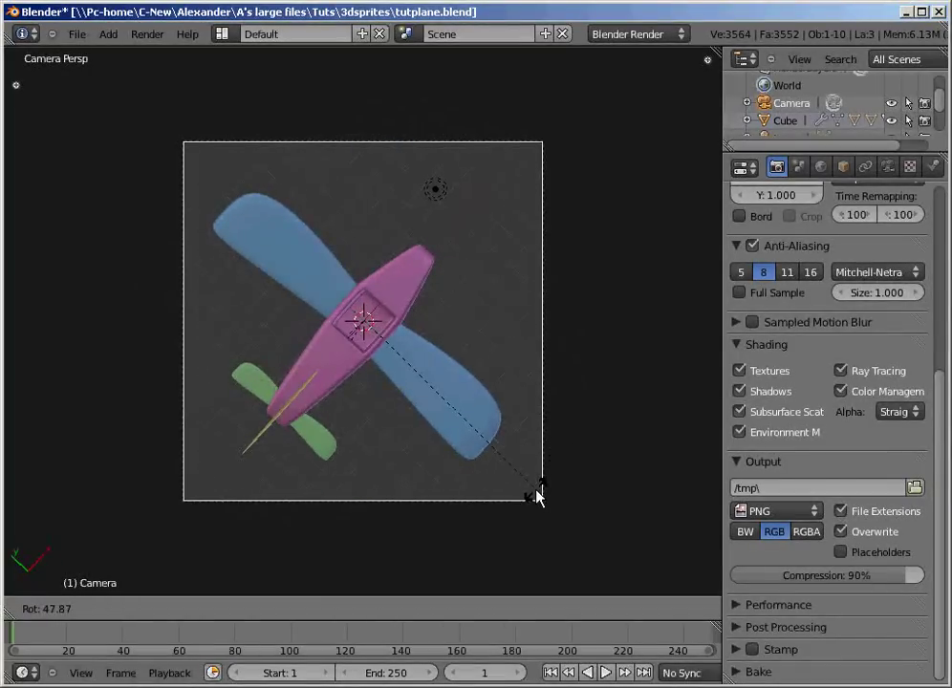
type("90")
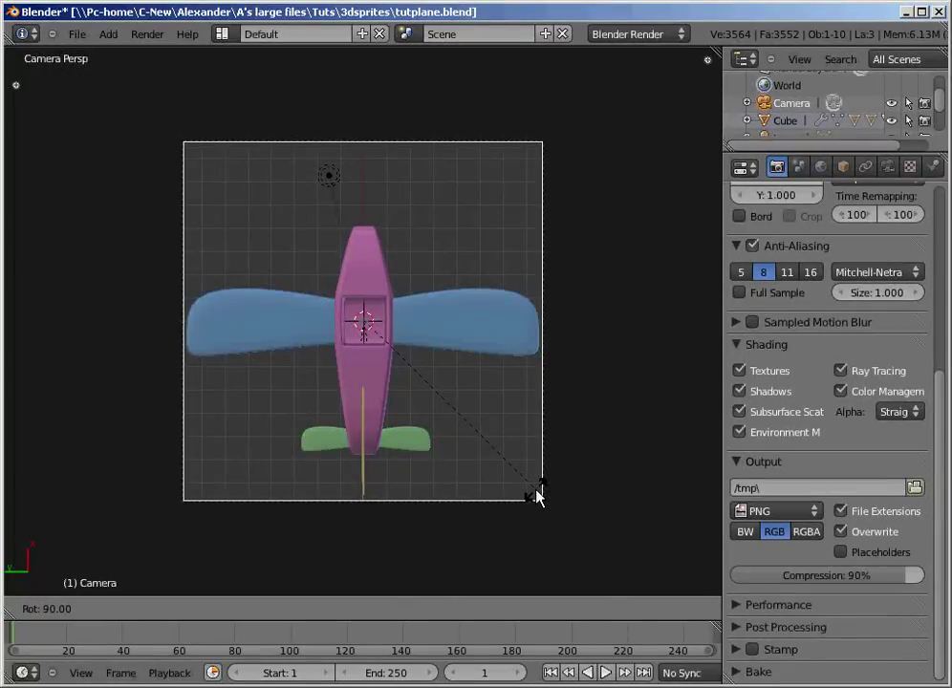
key("BackSpace")
key("BackSpace")
type("45")
key("Return")
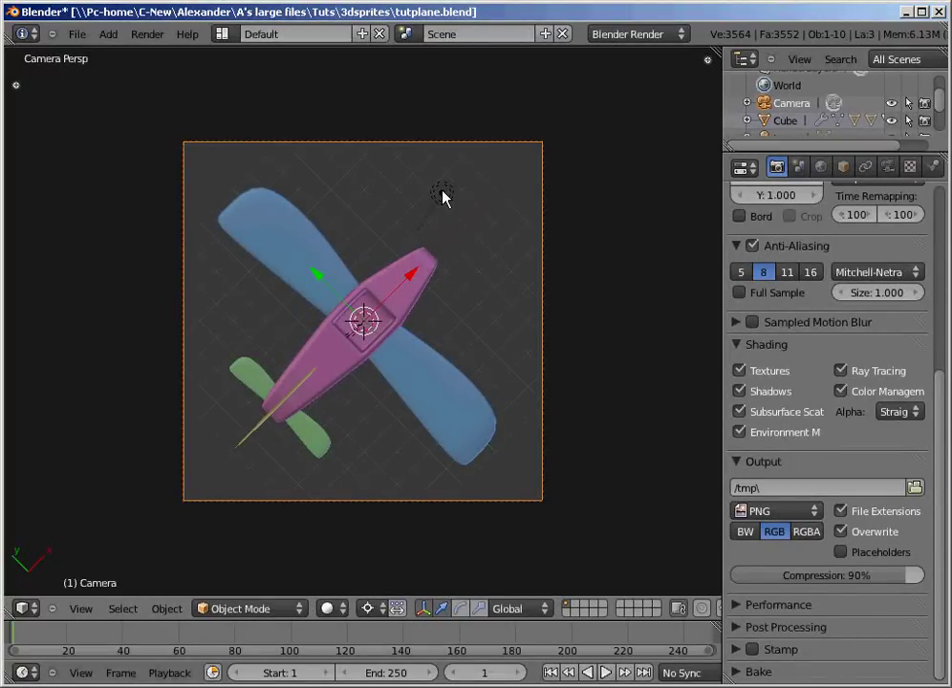
Step: Undo the camera rotation, then test-rotate the fuselage alone and cancel it
key("alt+r")
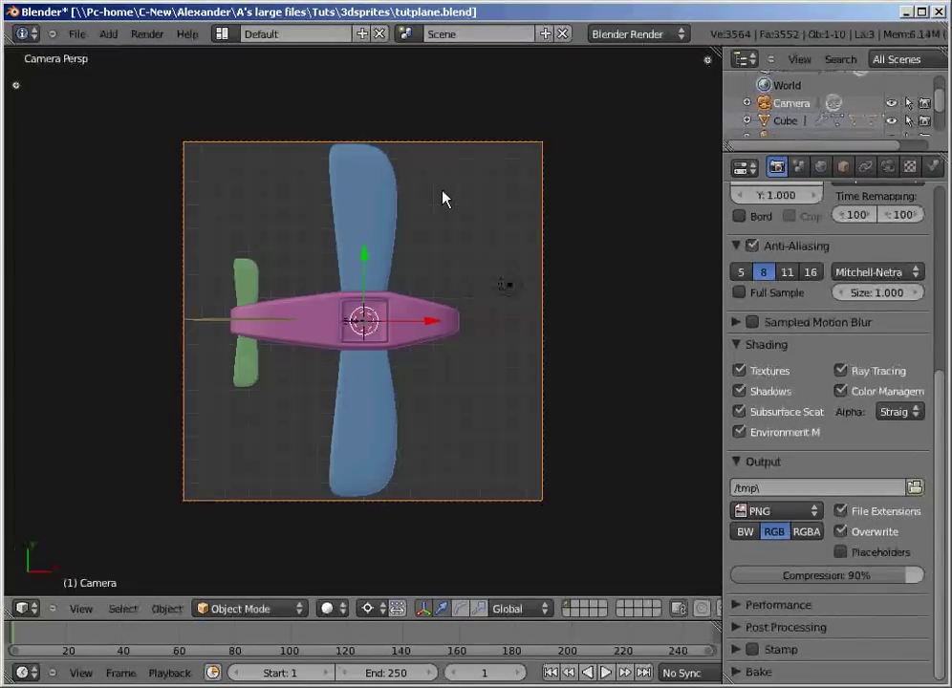
right_click(415, 342)
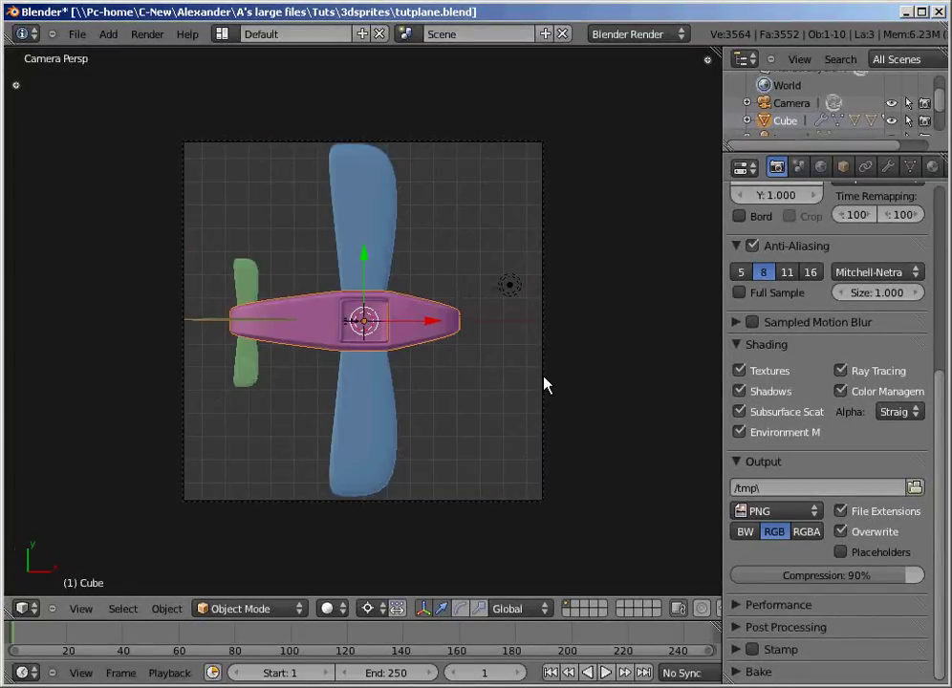
key("r")
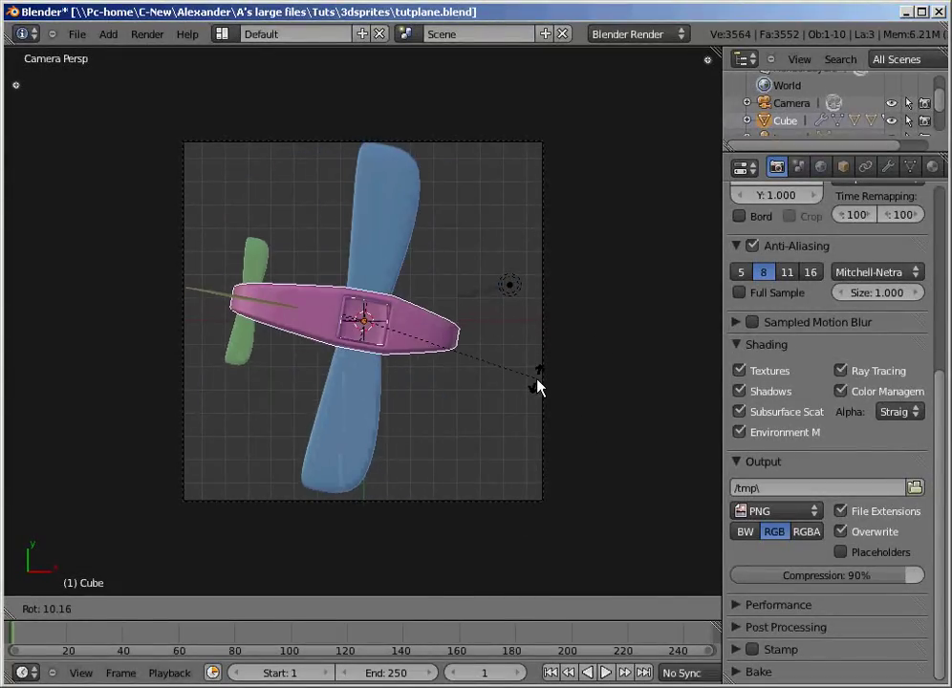
key("Escape")
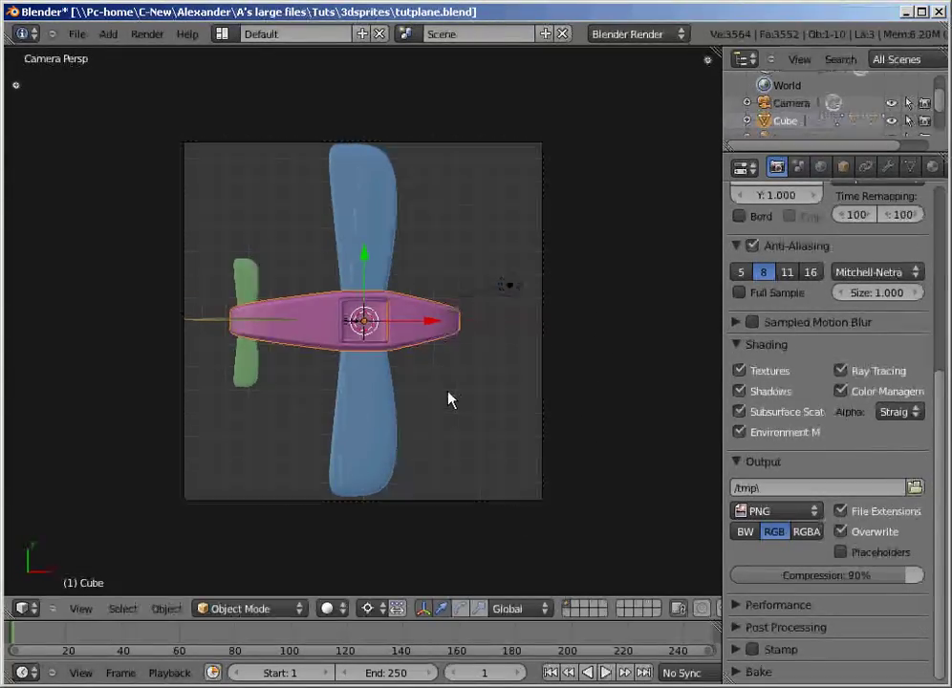
Step: Select the blue wings, green tail fins and shaft, then restart the selection from the lower wing
right_click(394, 403)
right_click(374, 246)
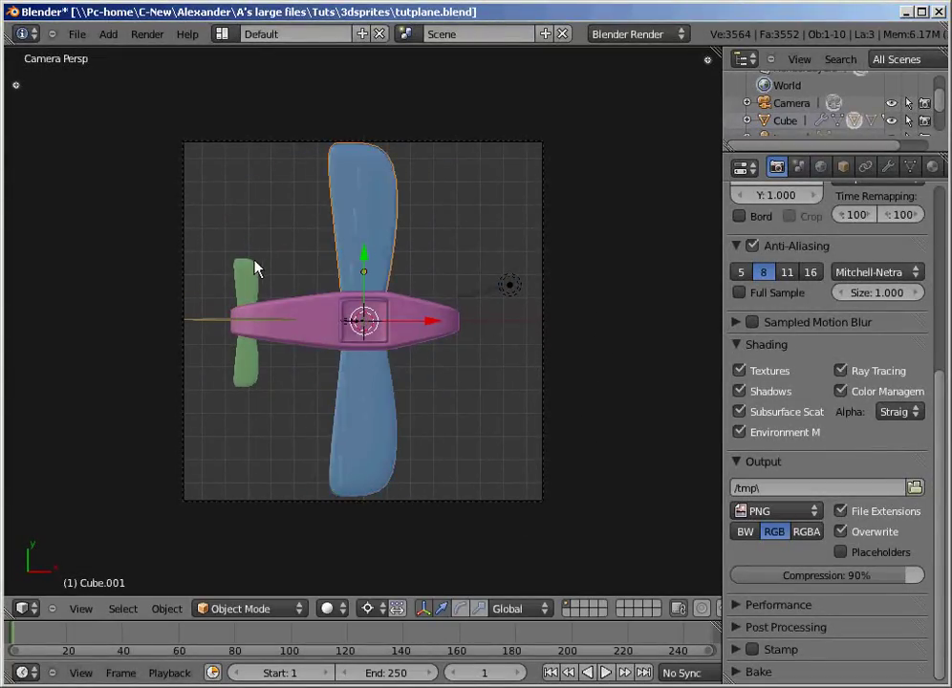
right_click(254, 272)
right_click(246, 382)
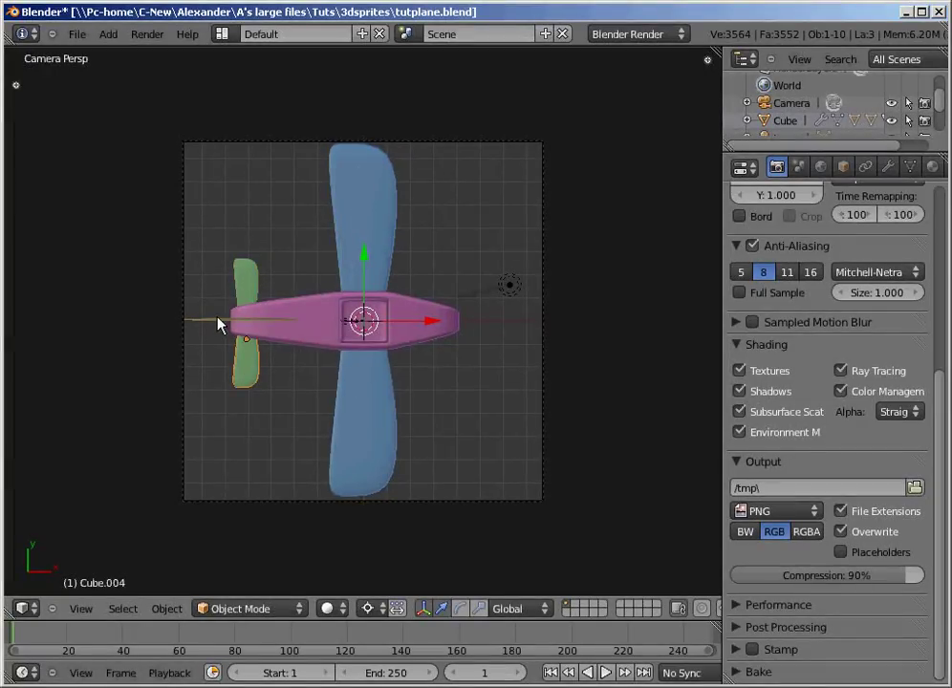
right_click(215, 322)
right_click(321, 331)
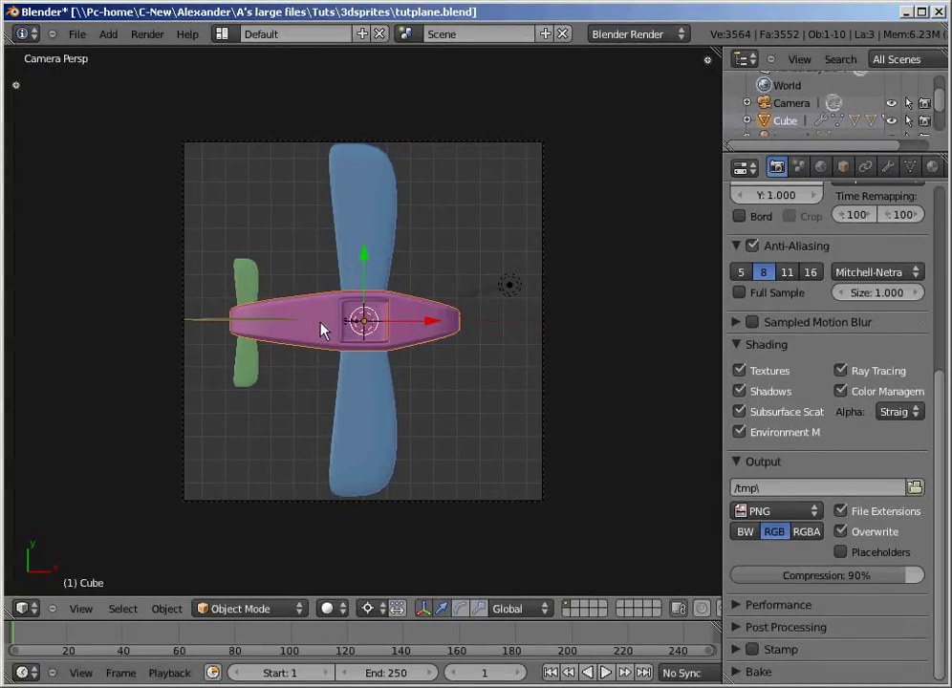
right_click(380, 426)
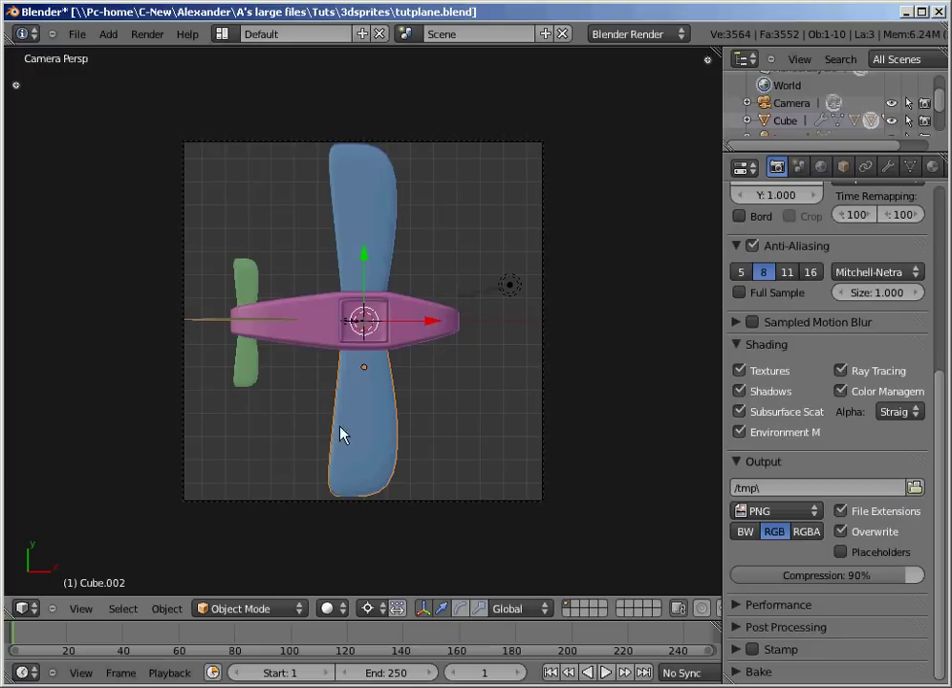
right_click(417, 312, "shift")
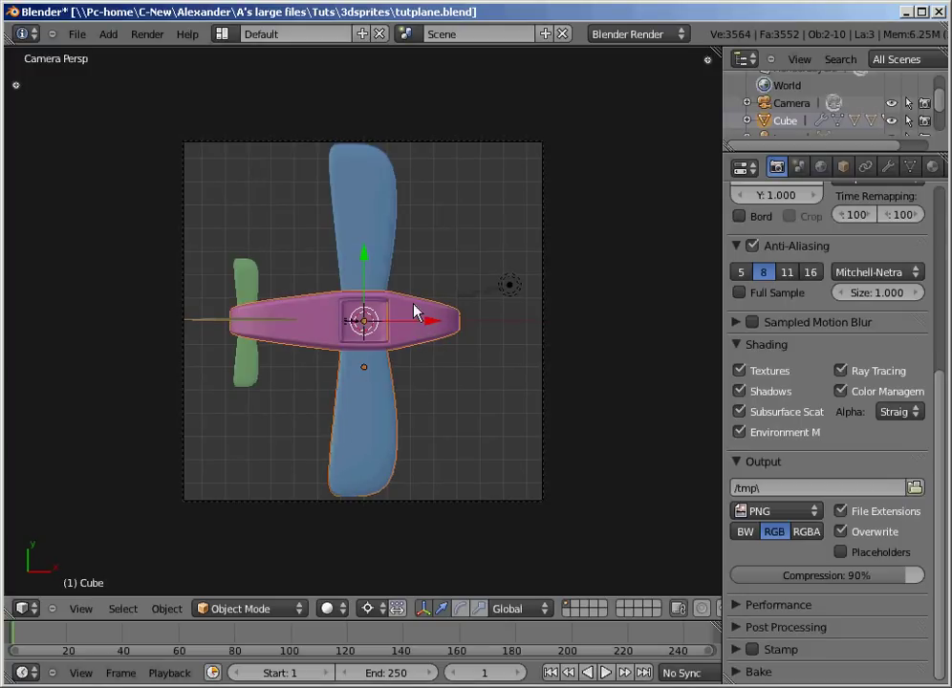
right_click(388, 346)
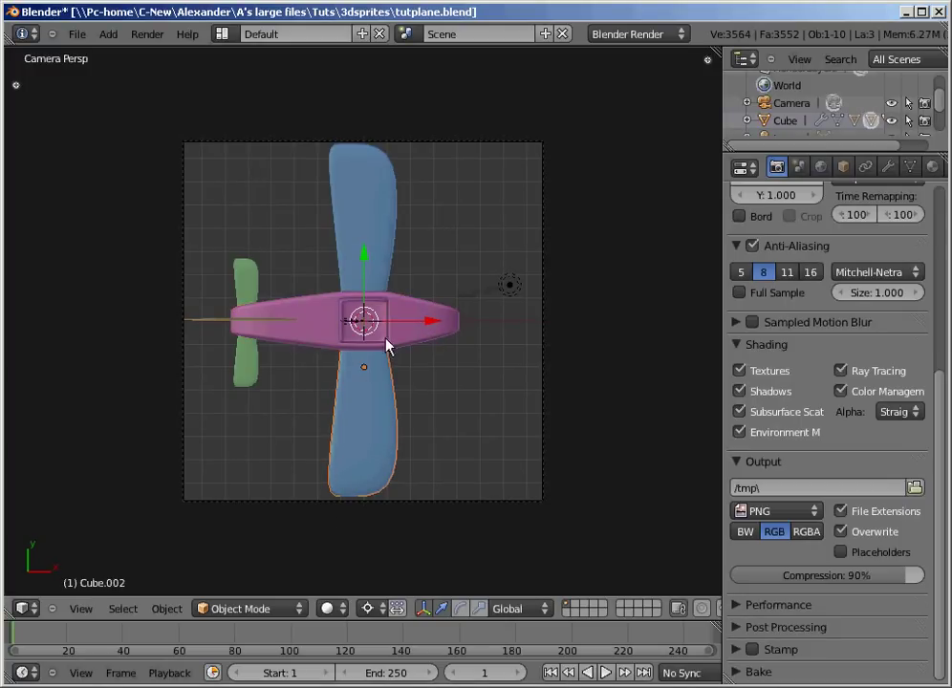
Step: Add the upper wing, tail fins, shaft and fuselage last, then parent all to the fuselage
right_click(366, 216, "shift")
right_click(247, 361, "shift")
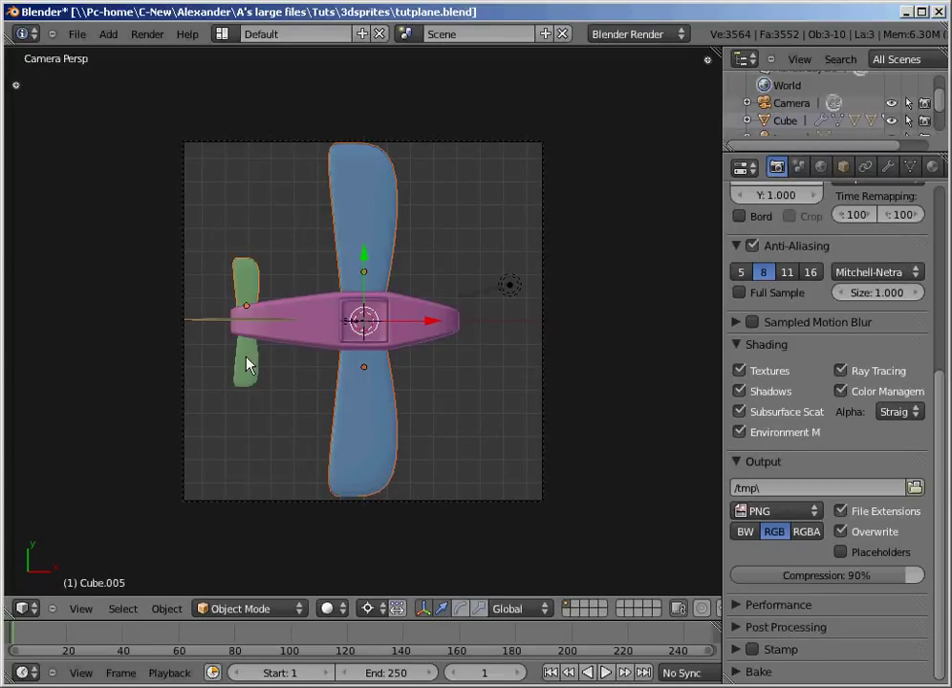
right_click(220, 325, "shift")
right_click(215, 323, "shift")
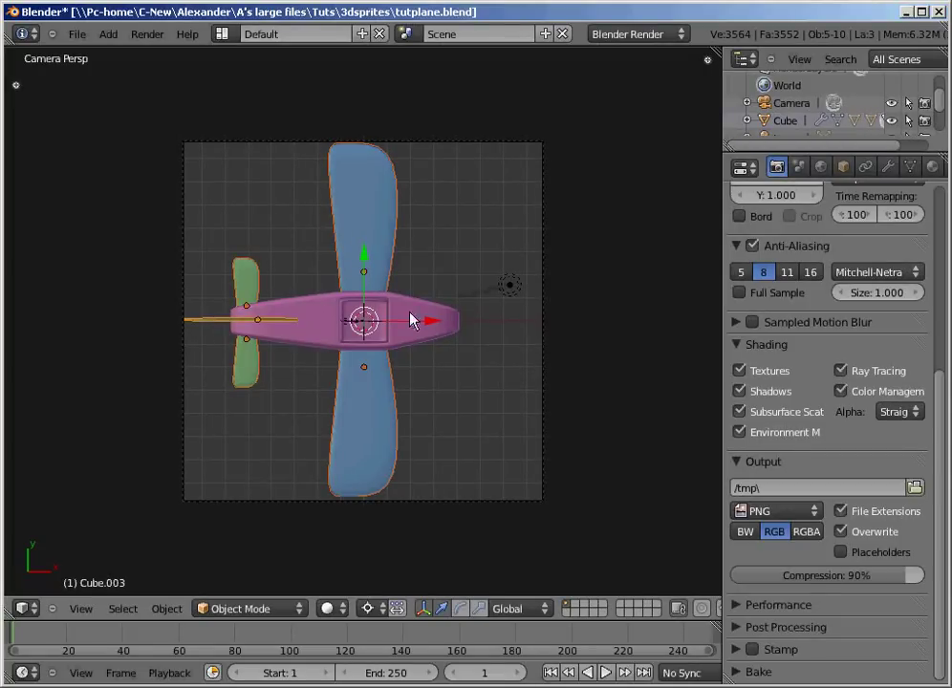
right_click(337, 319, "shift")
key("ctrl+p")
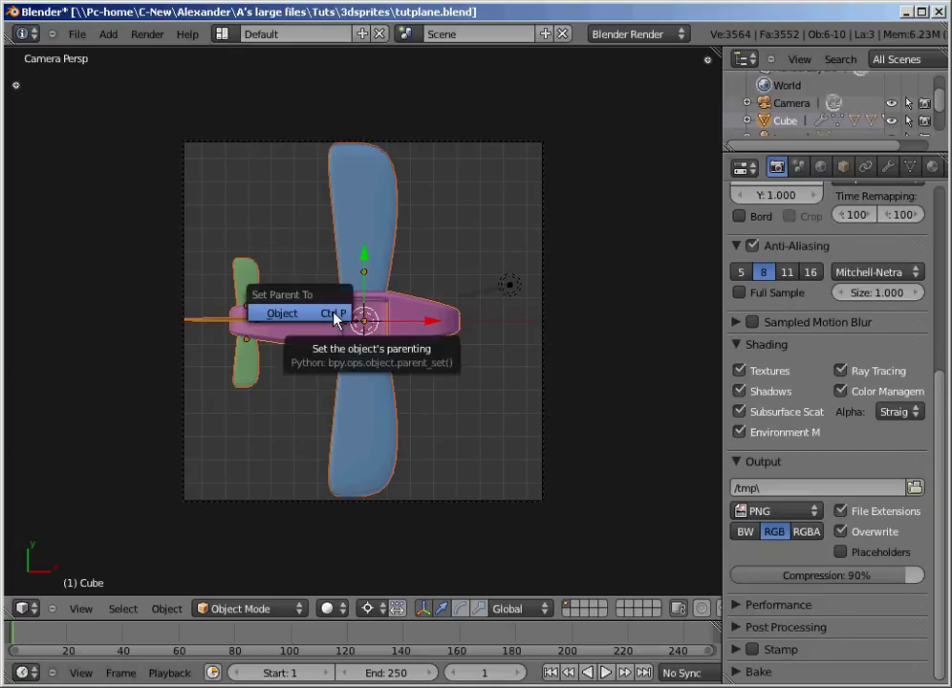
left_click(337, 319)
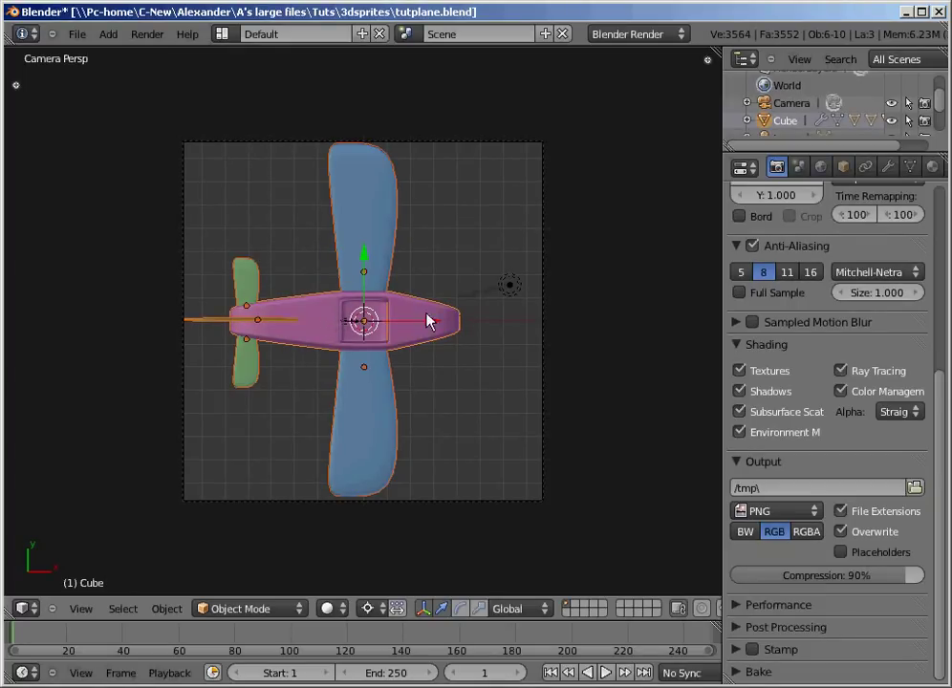
key("r")
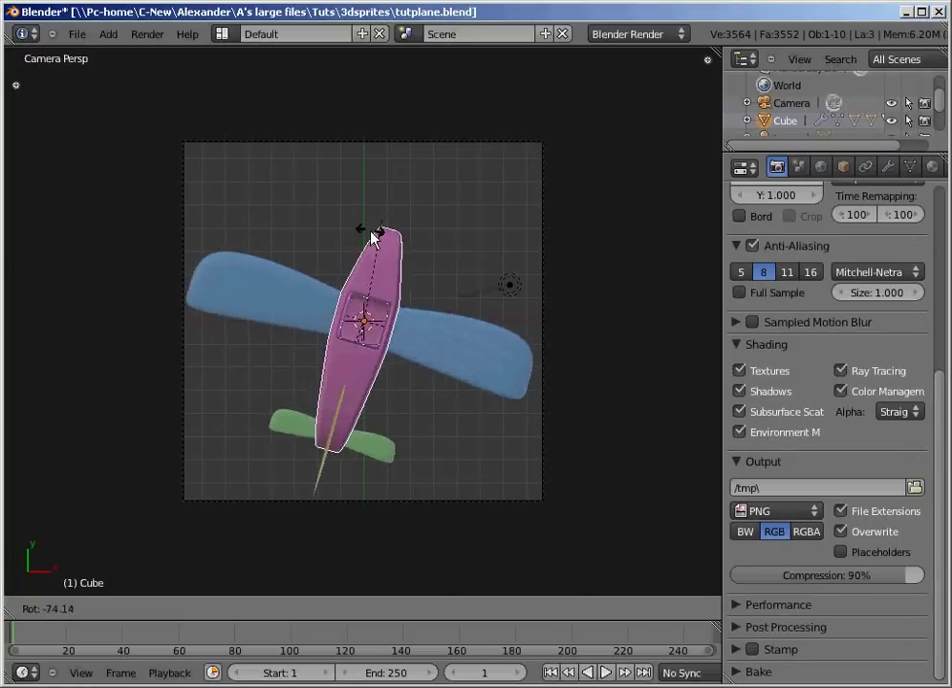
Step: Rotate the whole plane -45° and render it from the camera
key("Escape")
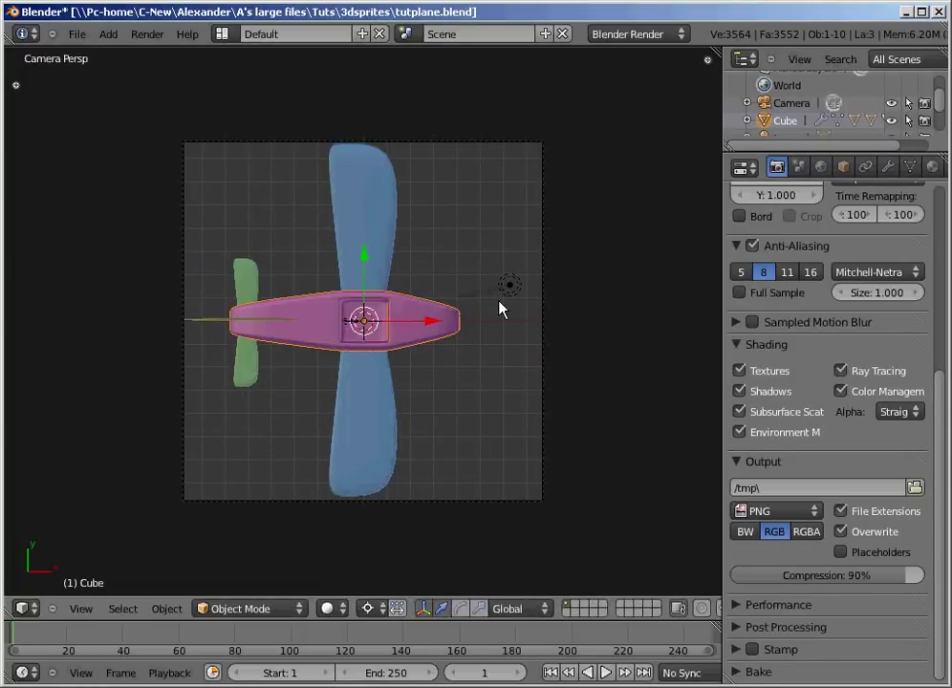
type("r45")
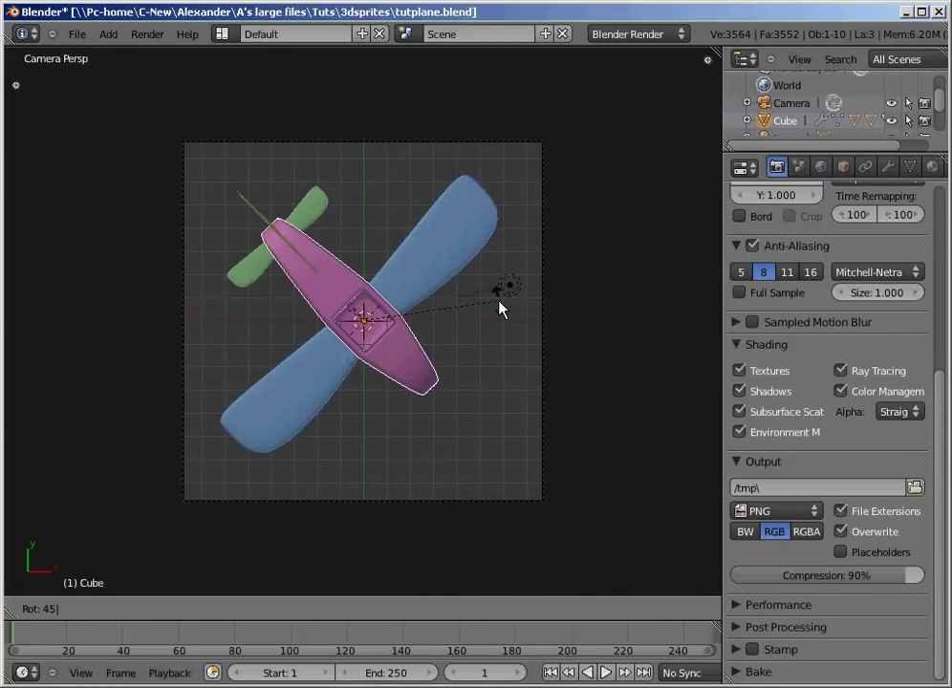
key("minus")
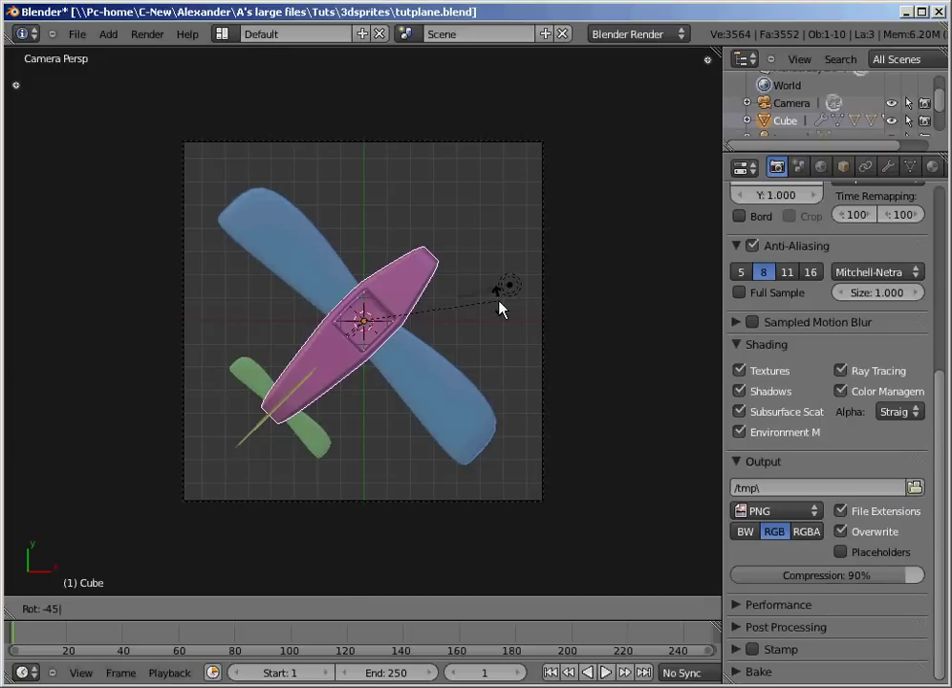
key("Return")
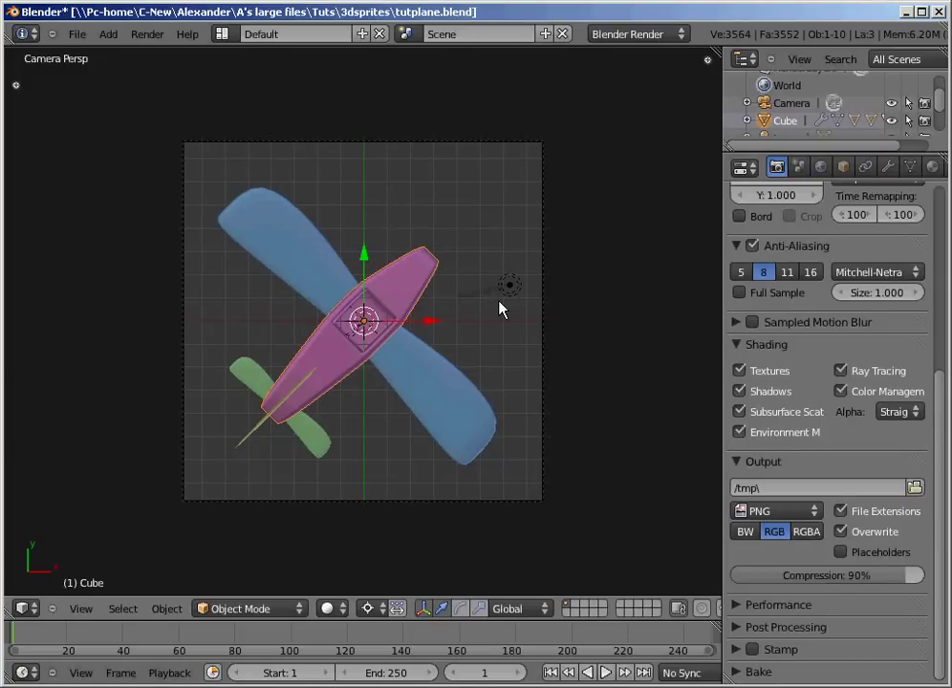
key("F12")
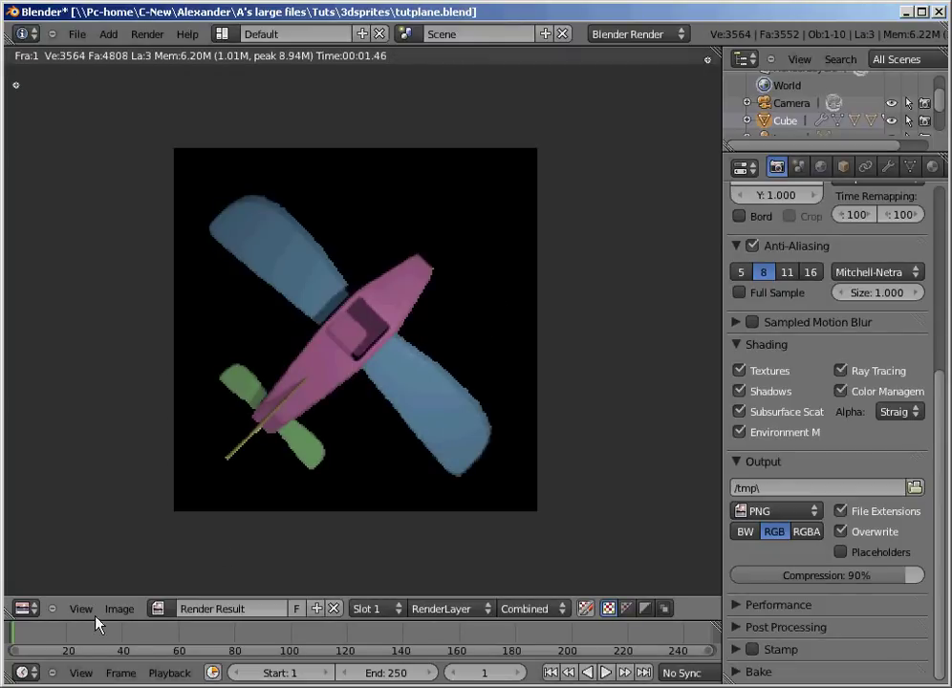
Step: Save the diagonal render over plane45.png in the 3dsprites folder
left_click(119, 609)
left_click(151, 537)
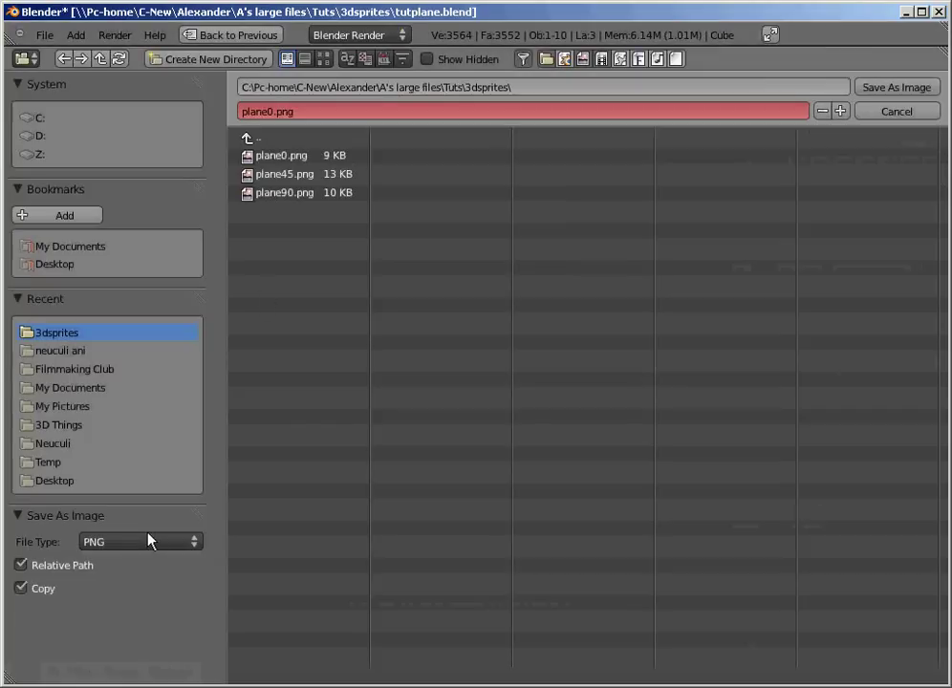
left_click(296, 191)
left_click(286, 175)
left_click(887, 85)
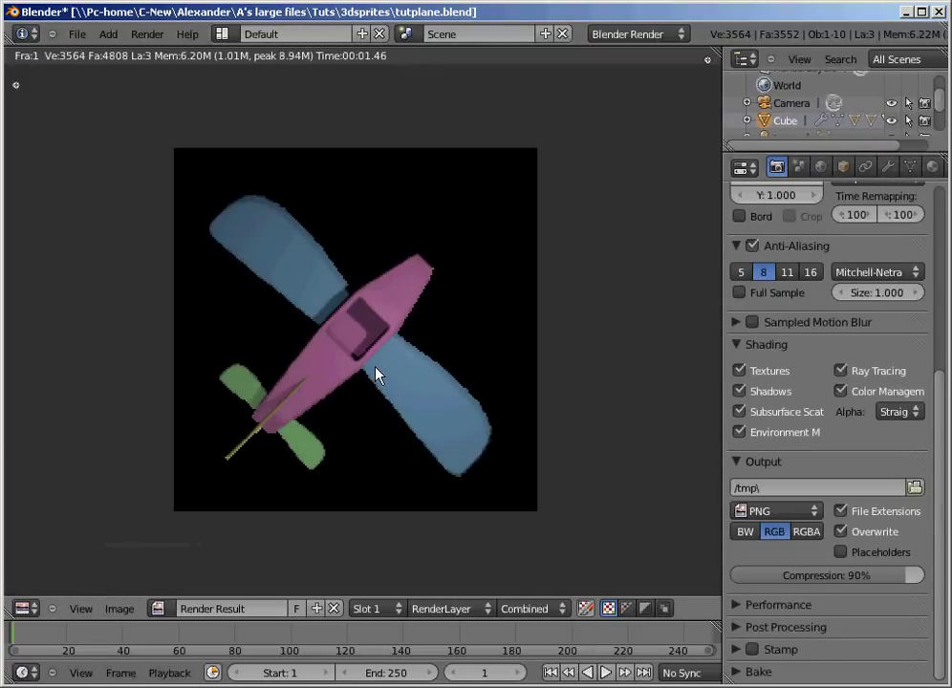
Step: Rotate the plane another -45° so it points straight up, and render it
key("Escape")
key("r")
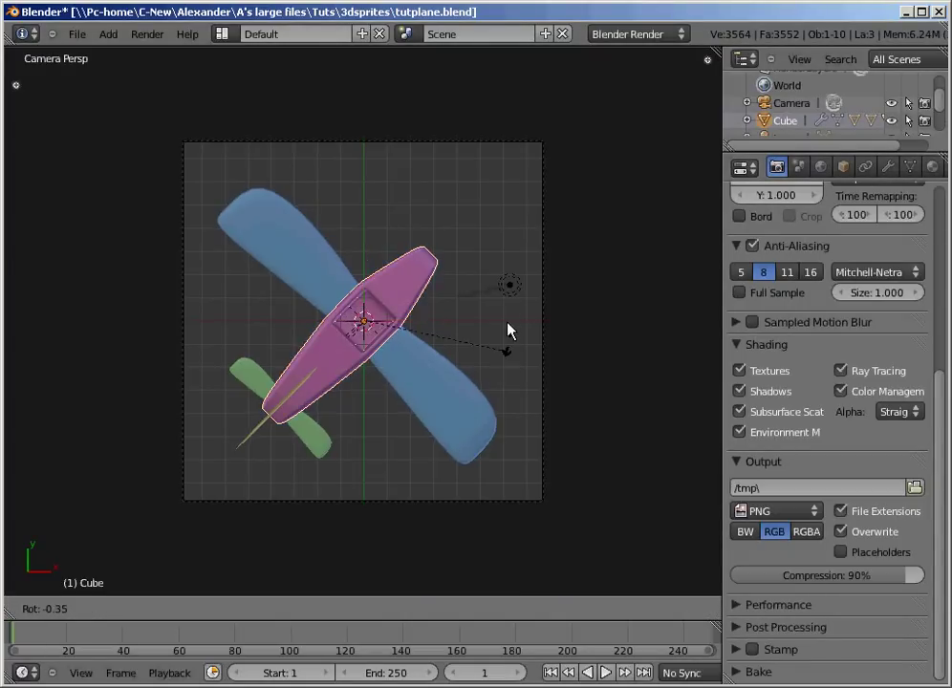
type("45")
key("minus")
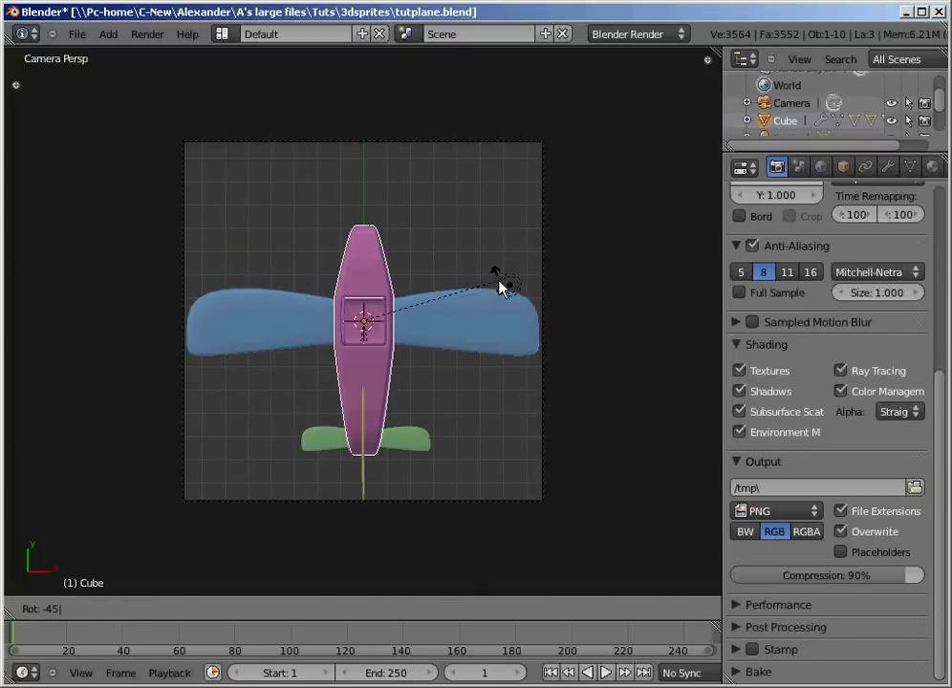
key("Return")
key("F12")
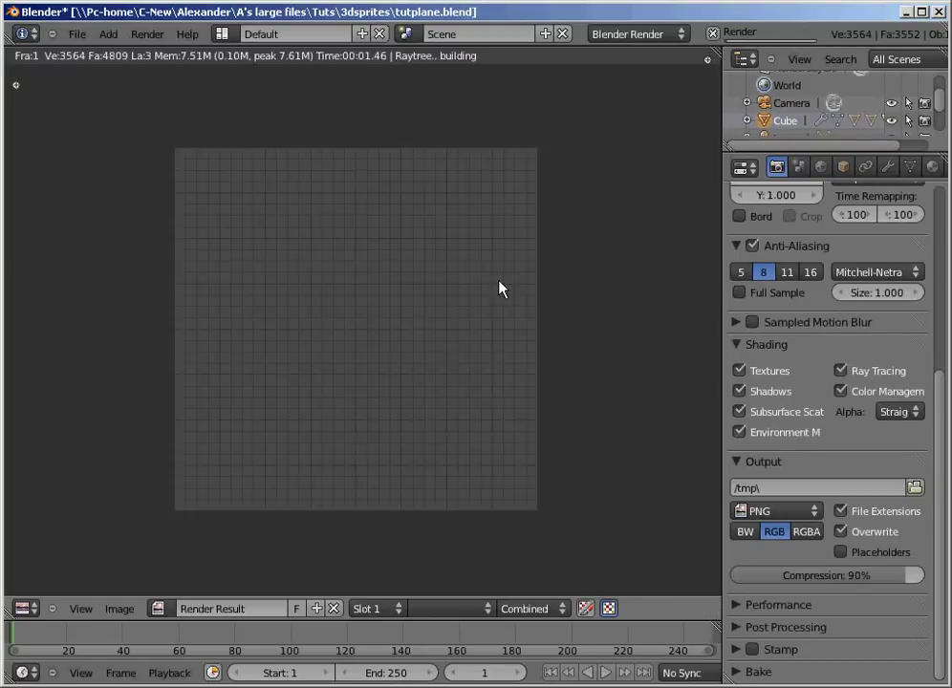
Step: Save the upright render as plane90.png
left_click(120, 610)
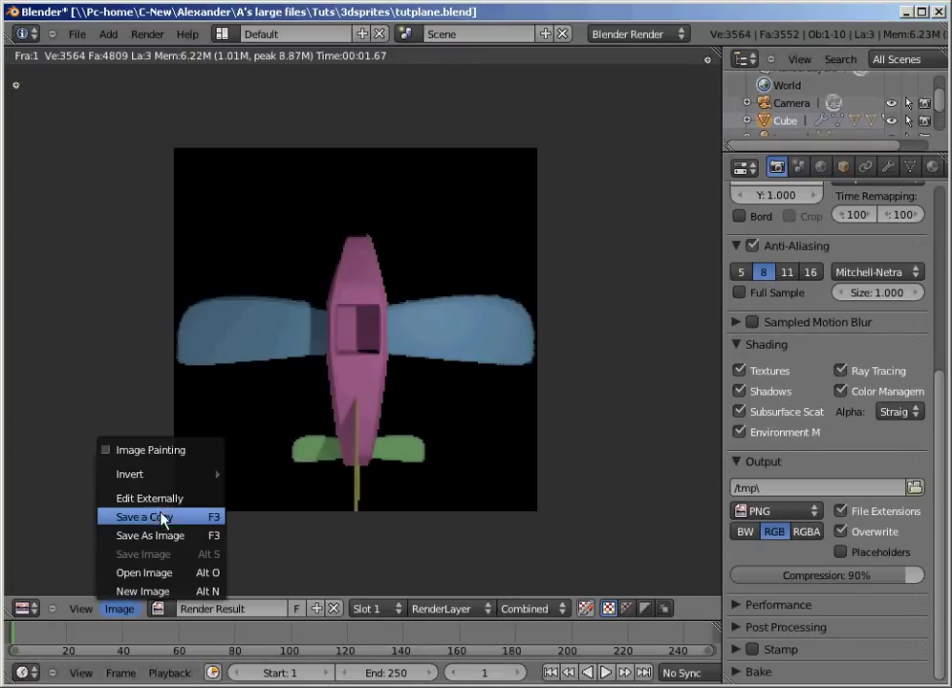
left_click(143, 536)
left_click(299, 193)
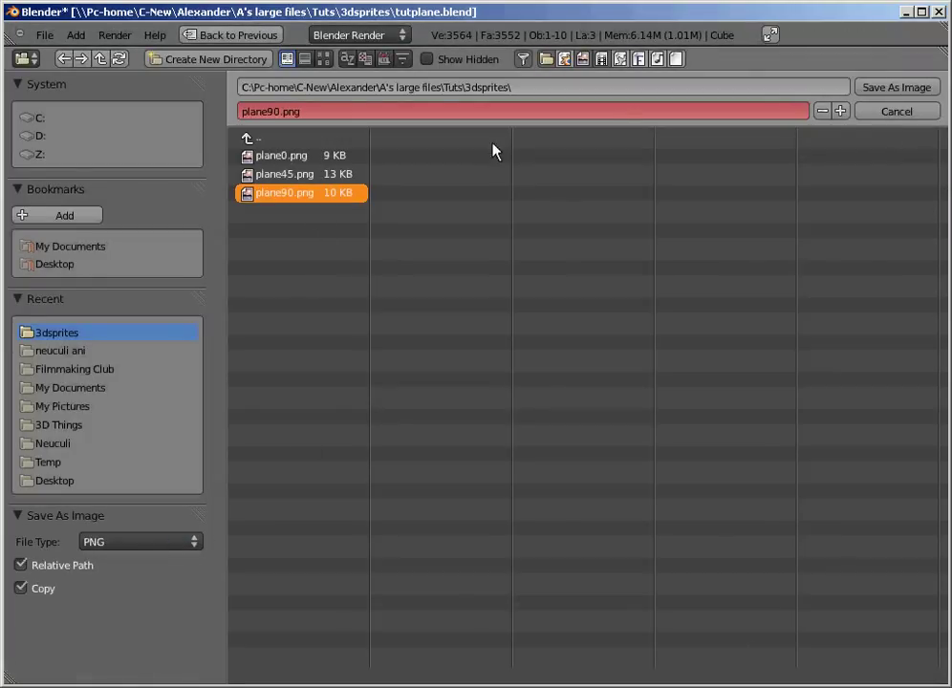
left_click(903, 88)
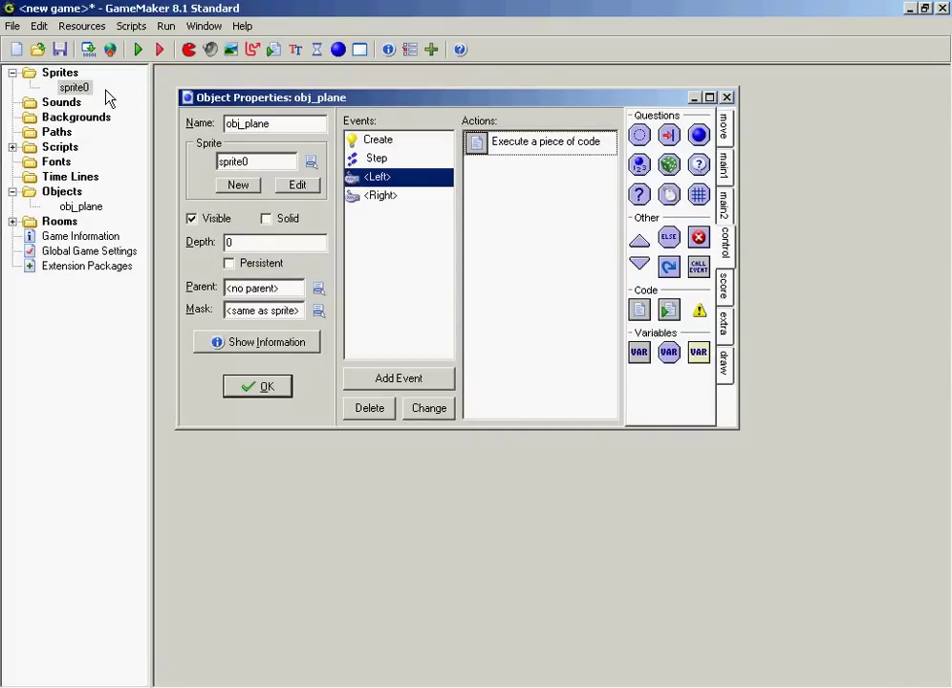
Step: Open the Sprite Properties of sprite0 from the resource tree
left_click_drag(74, 89, 70, 96)
double_click(72, 90)
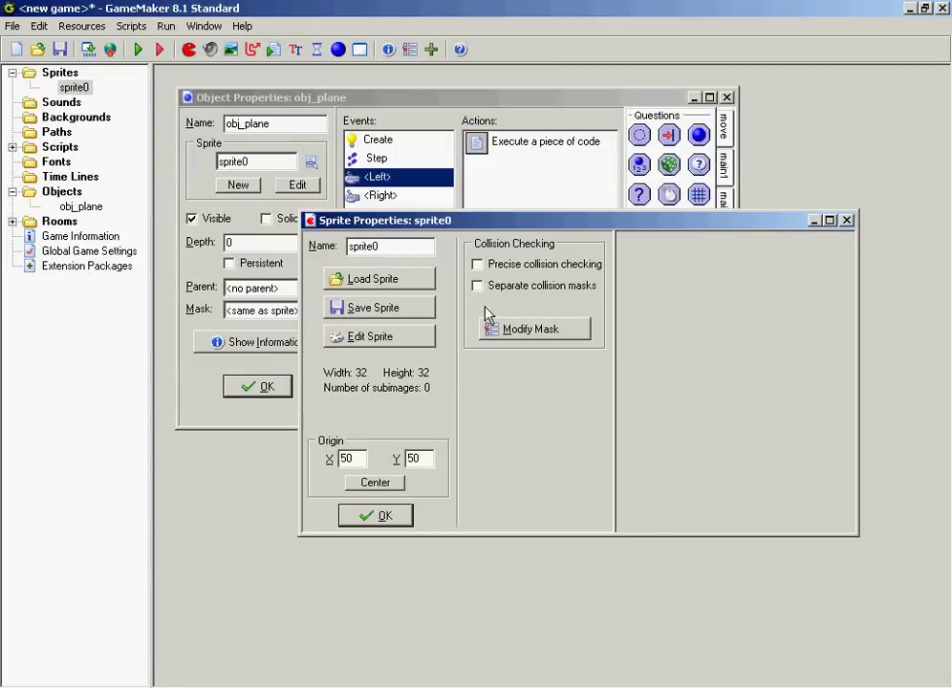
Step: Load plane0.png through plane315.png into sprite0 and view the eight frames in the Sprite Editor
left_click(378, 278)
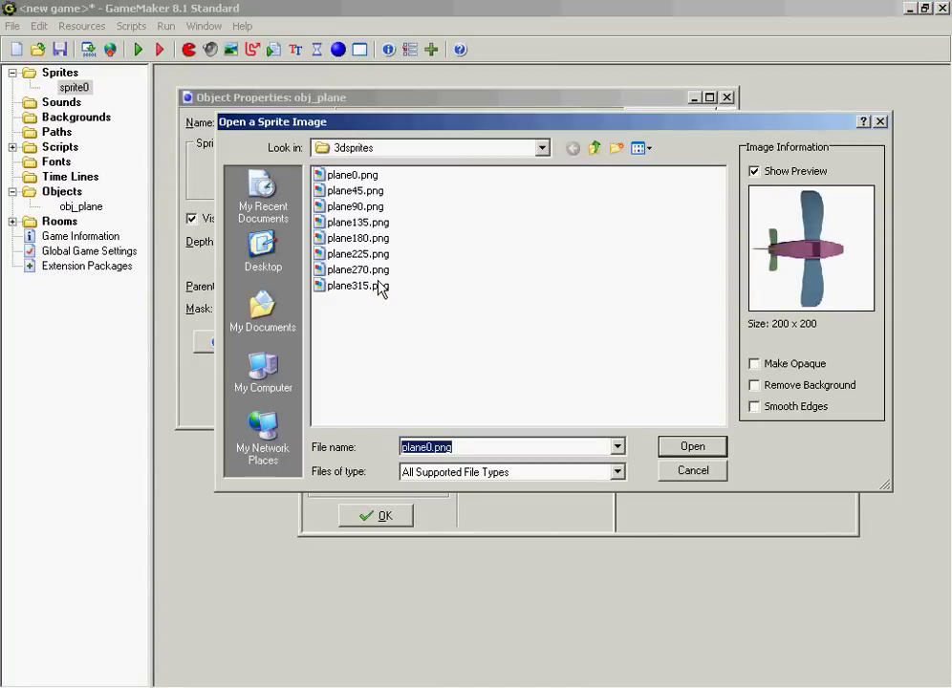
left_click_drag(545, 389, 328, 178)
left_click_drag(451, 353, 314, 174)
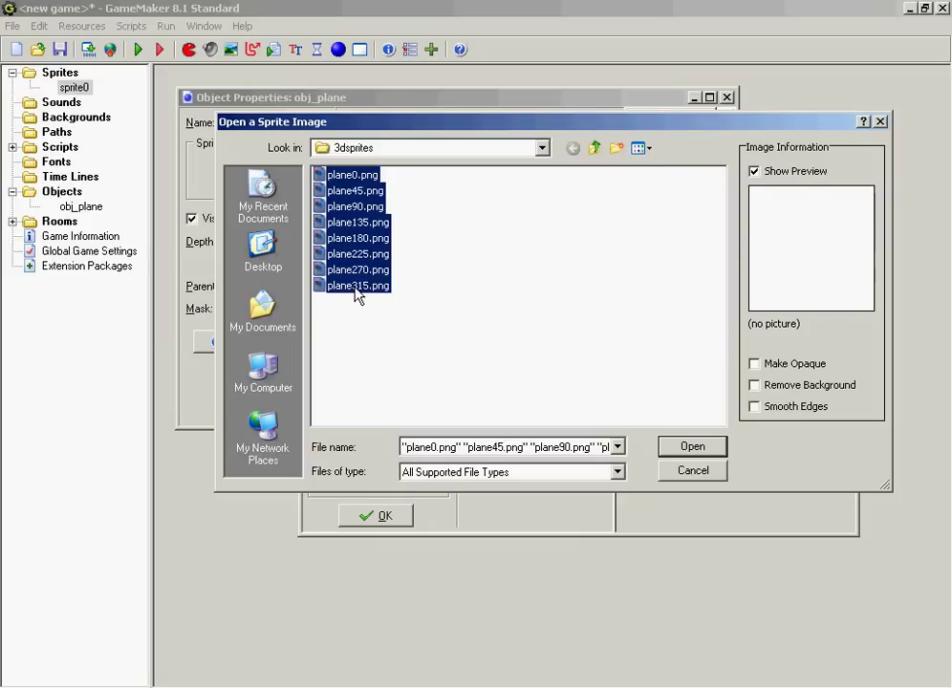
left_click(692, 447)
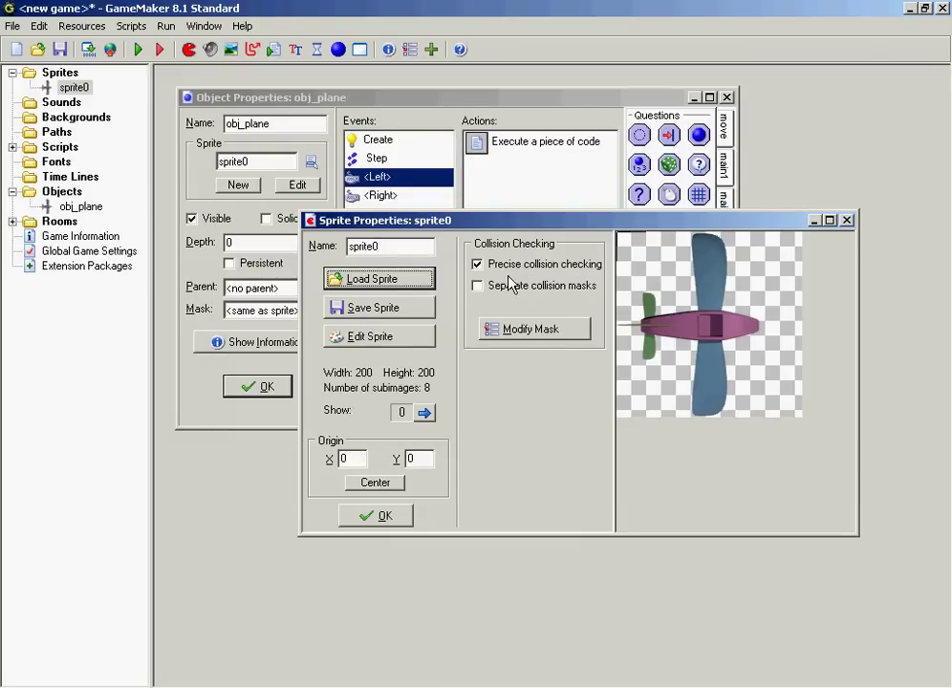
left_click(379, 336)
Step: Close the Sprite Editor, centre sprite0's origin at 100, 100, and confirm with OK
scroll(416, 339, "down", 3)
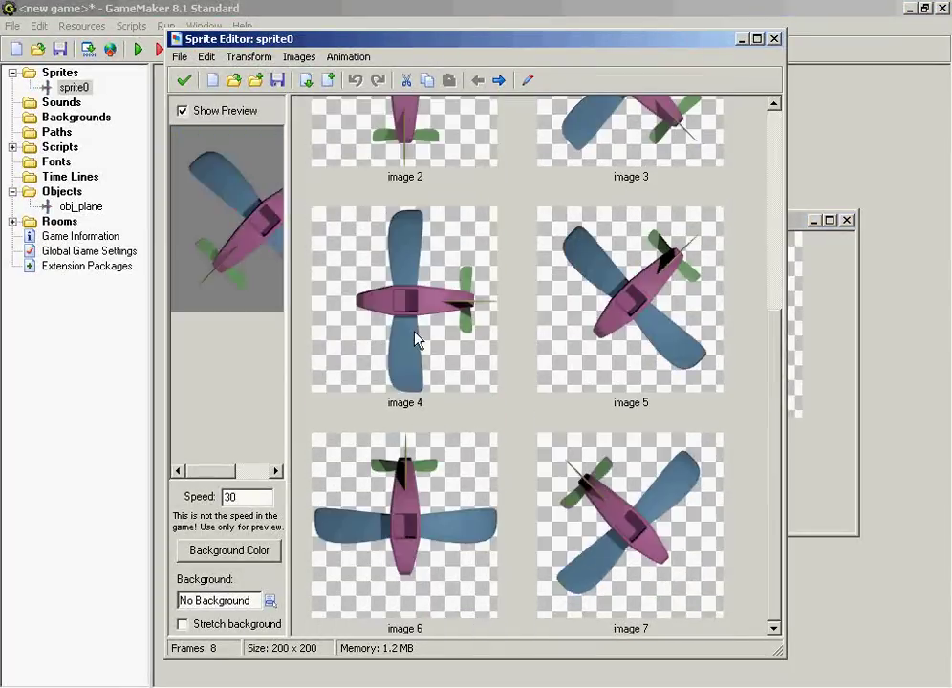
scroll(418, 336, "up", 3)
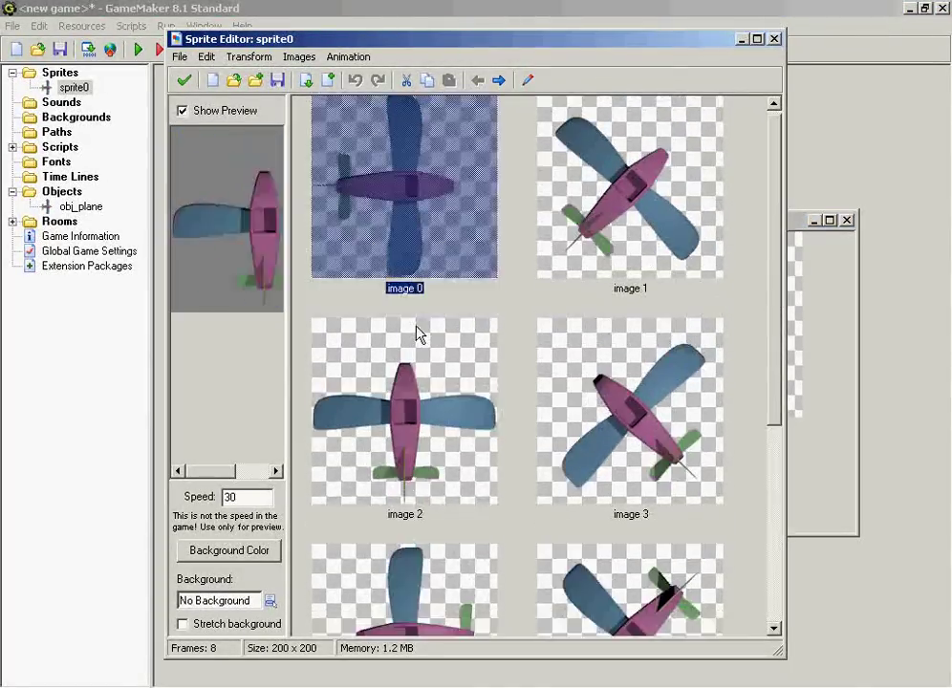
scroll(418, 335, "up", 1)
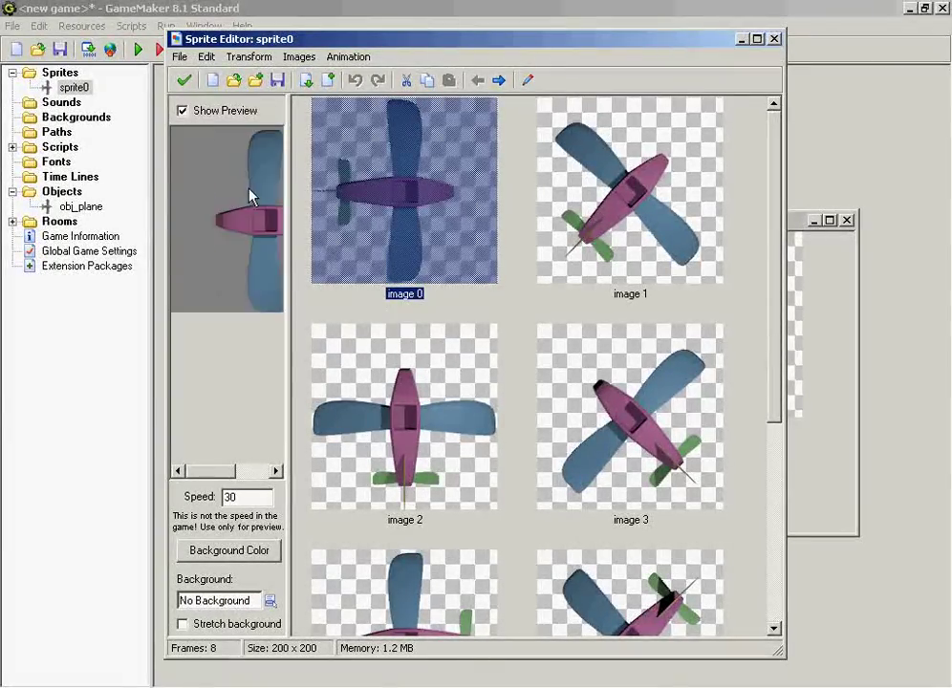
left_click(187, 82)
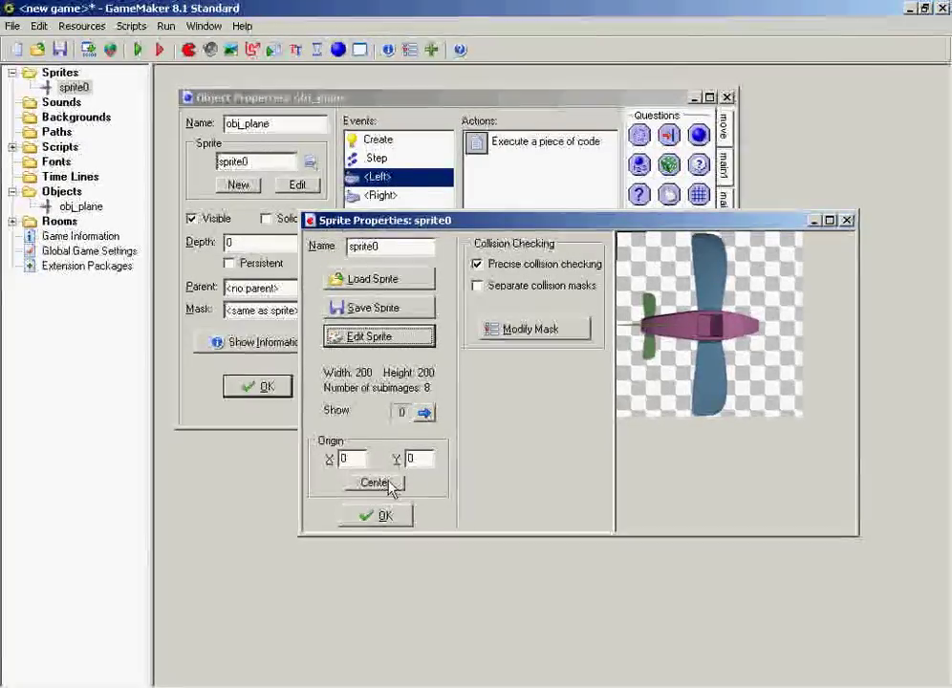
left_click(391, 483)
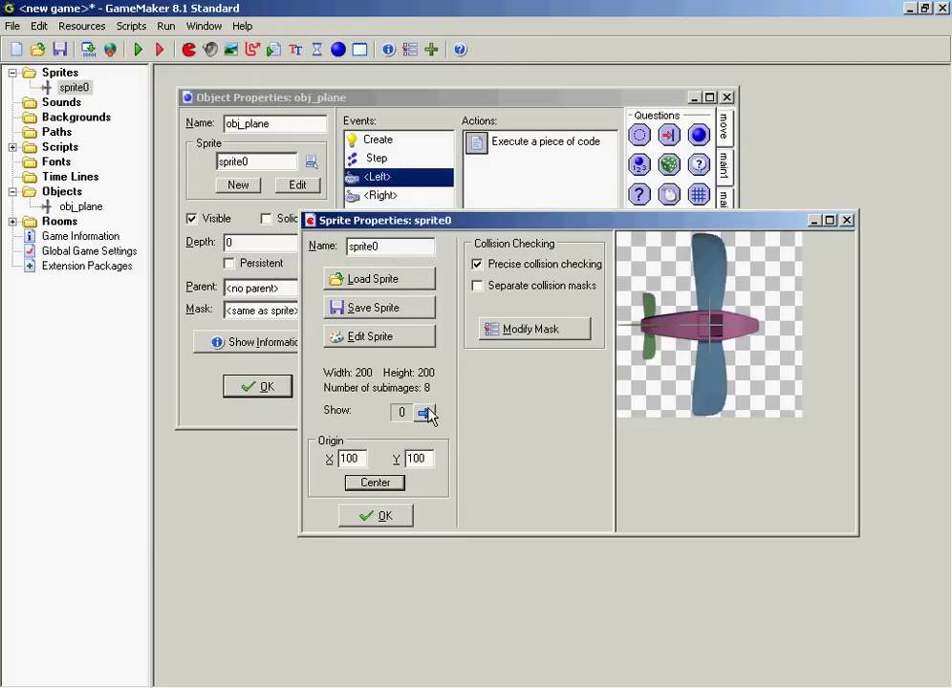
left_click(382, 519)
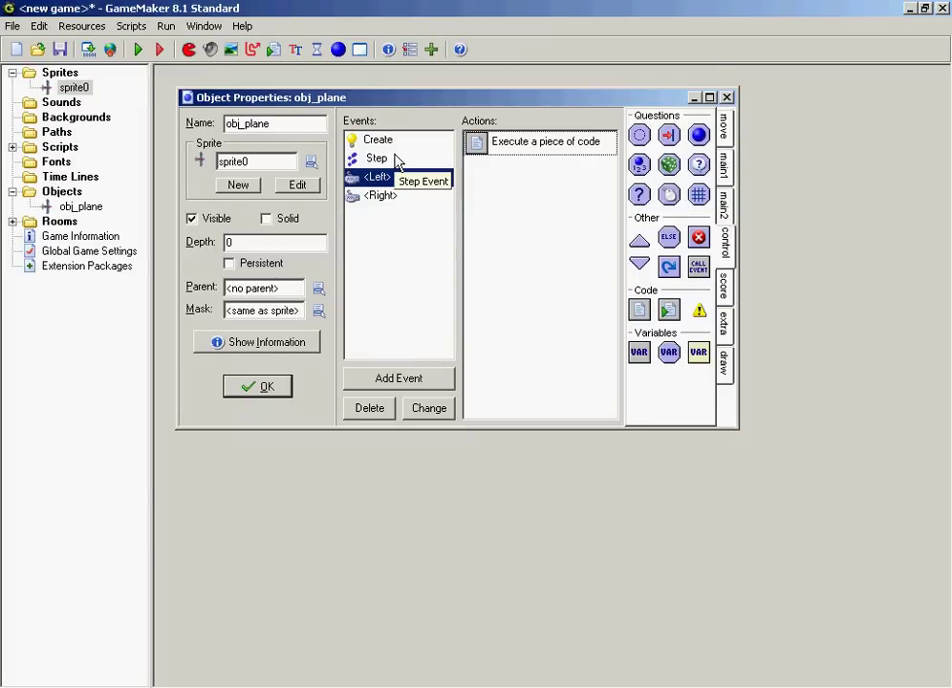
Step: Run the game to watch the plane sprite turn and fly across the cyan room
left_click(137, 48)
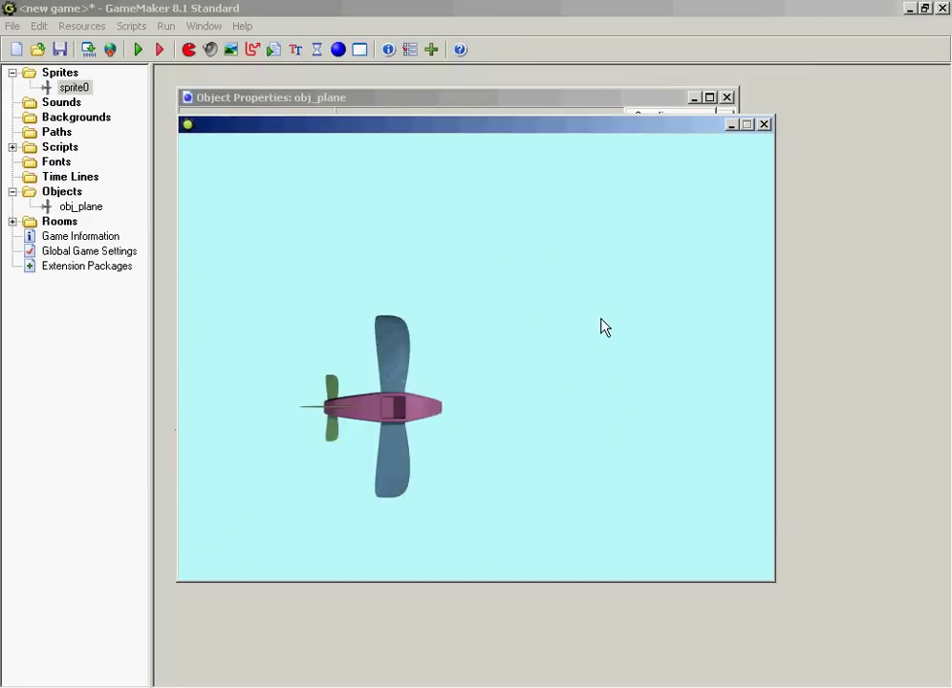
Step: Close the running game and open the Step event's code action
key("Escape")
left_click(402, 155)
double_click(505, 163)
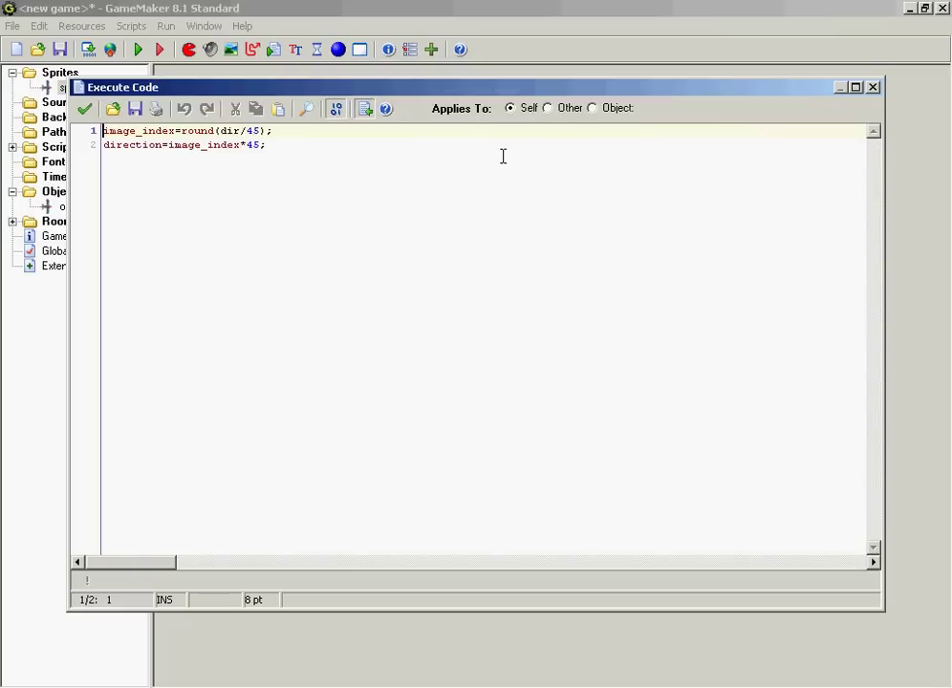
Step: Inspect line 1, image_index=round(dir/45), marking the dir variable and the 45 divisor
left_click_drag(276, 132, 92, 117)
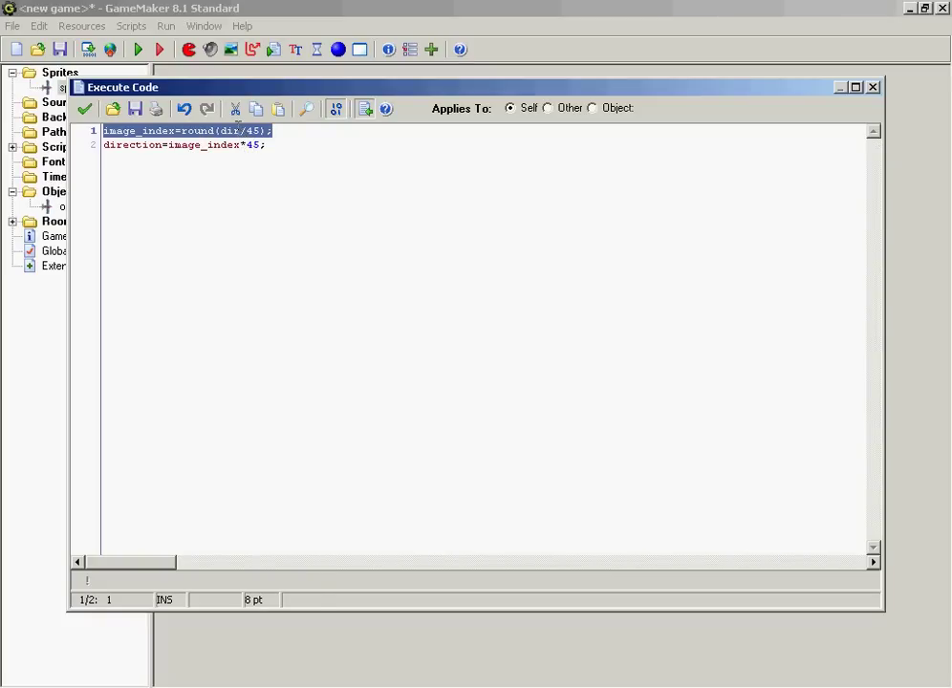
left_click(240, 131)
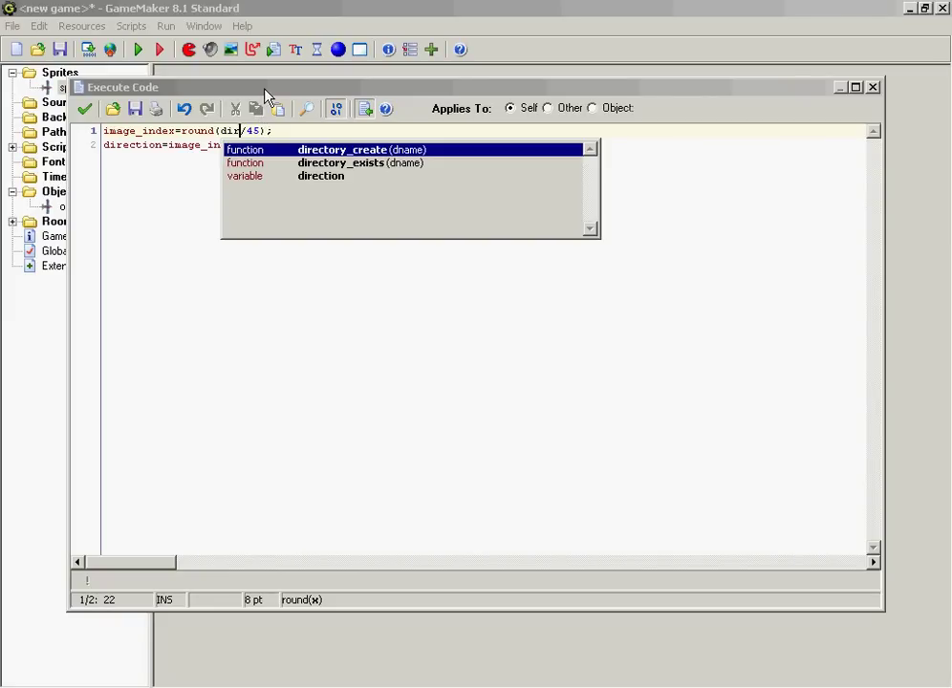
left_click(200, 146)
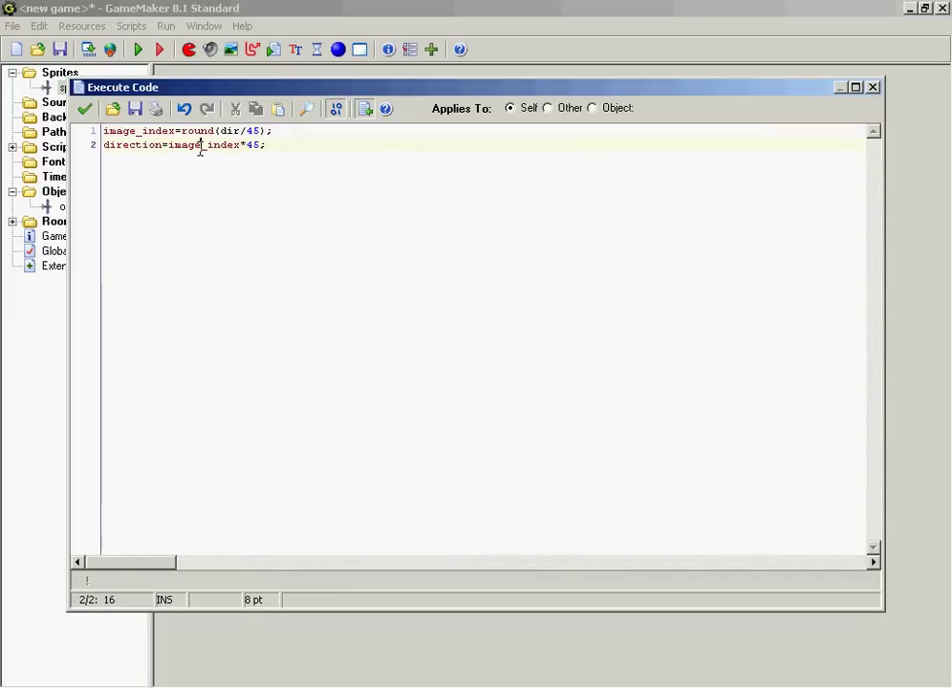
double_click(255, 130)
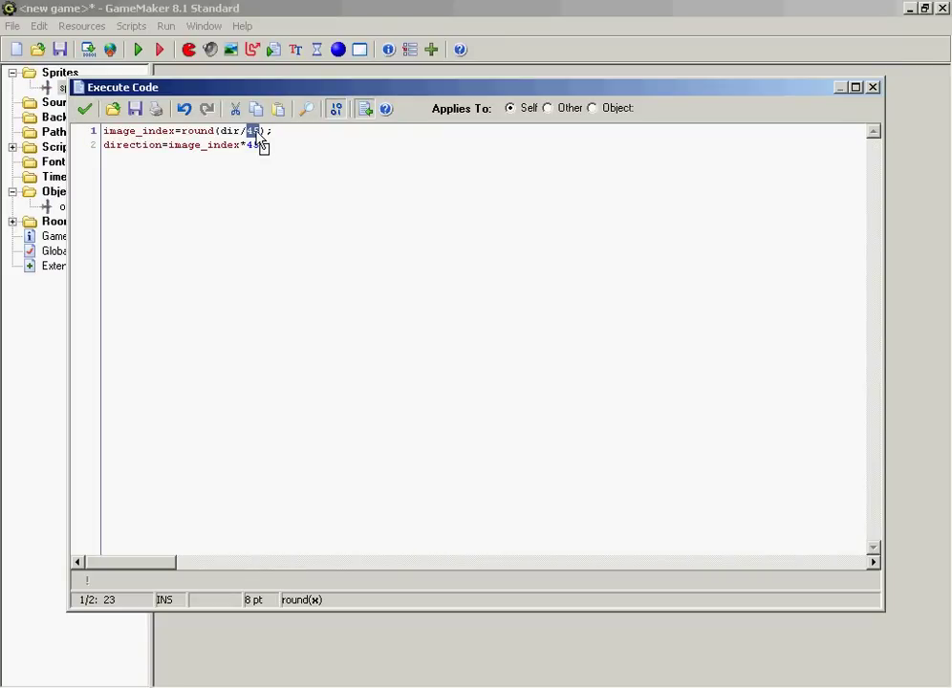
Step: Accept the Step code and return to the obj_plane properties
left_click(86, 113)
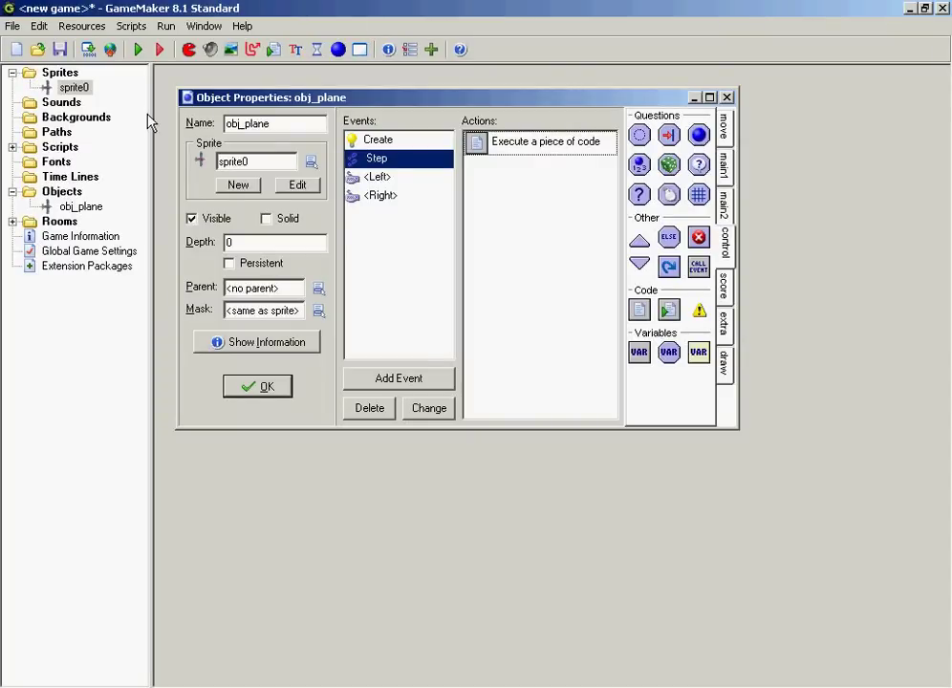